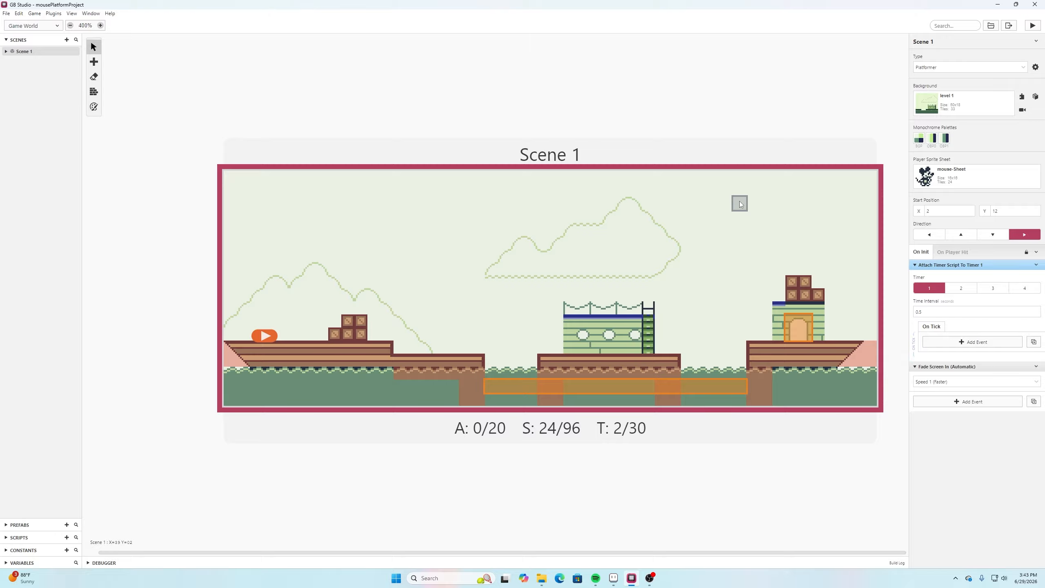
Switch to Aseprite and review the mouse.aseprite animation frames and the mouse-Sheet.png sprite sheet
mouse_move(599, 581)
click(614, 578)
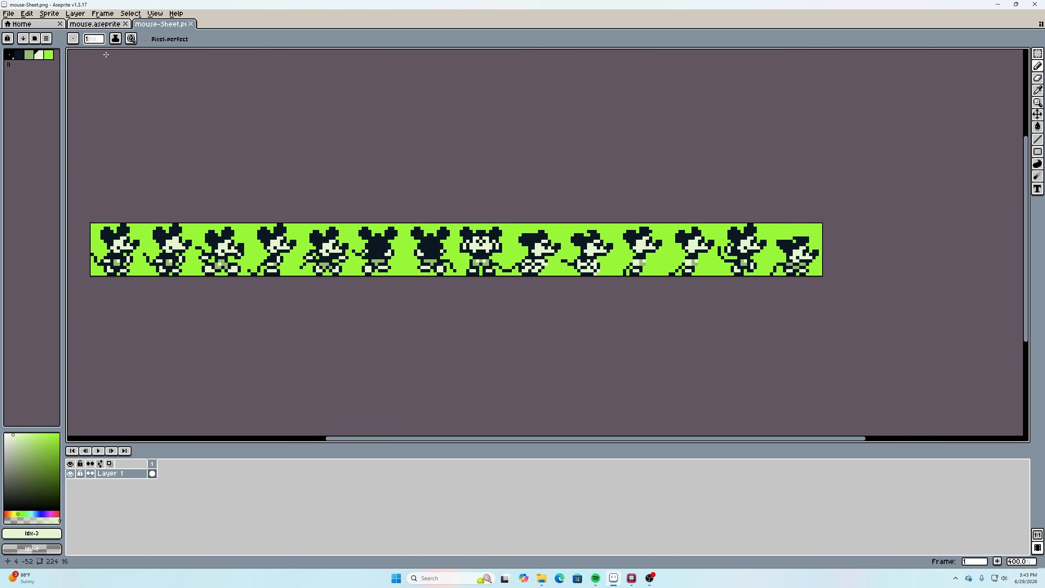
click(108, 24)
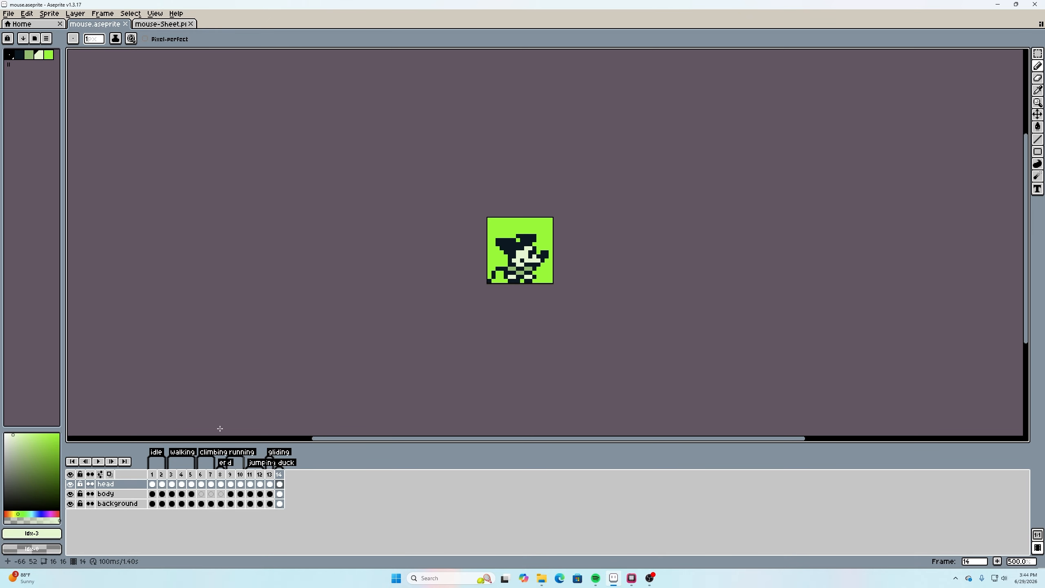
click(167, 26)
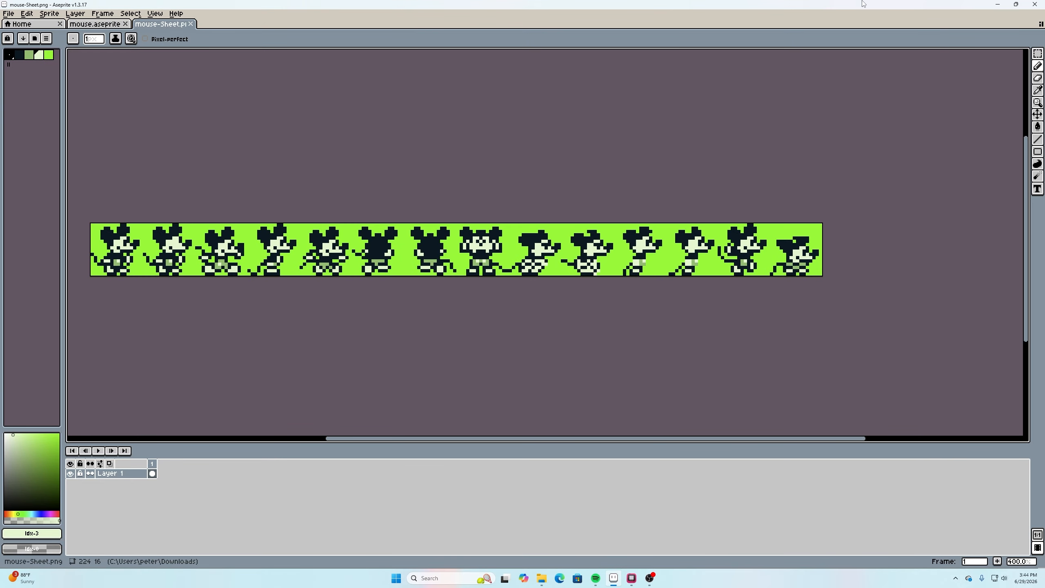
Return to GB Studio and open the Sprites editor
click(998, 4)
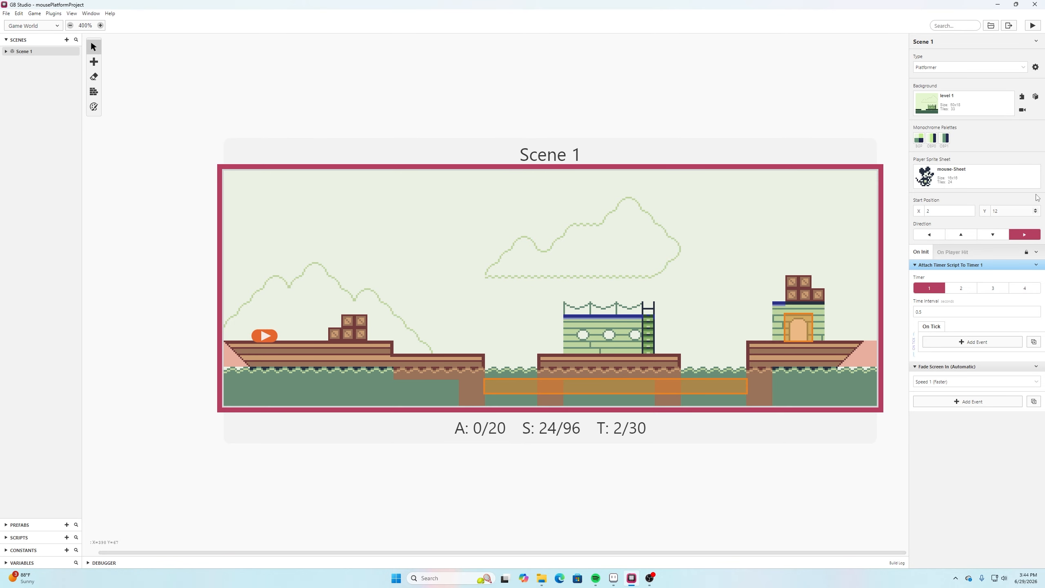
click(34, 27)
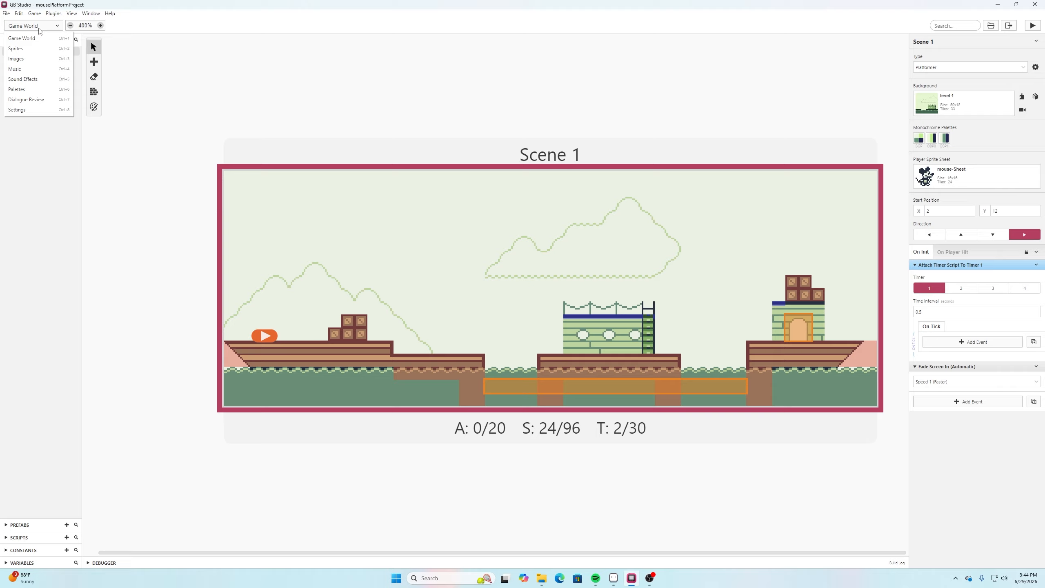
click(39, 51)
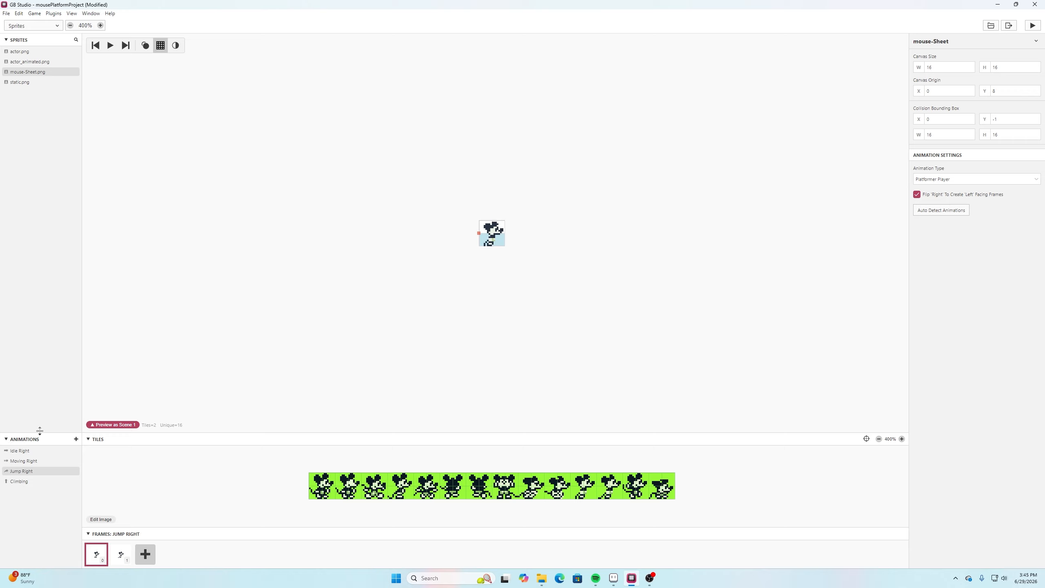
Examine the frames of the mouse-Sheet sprite's Idle Right animation, including the last two
click(21, 450)
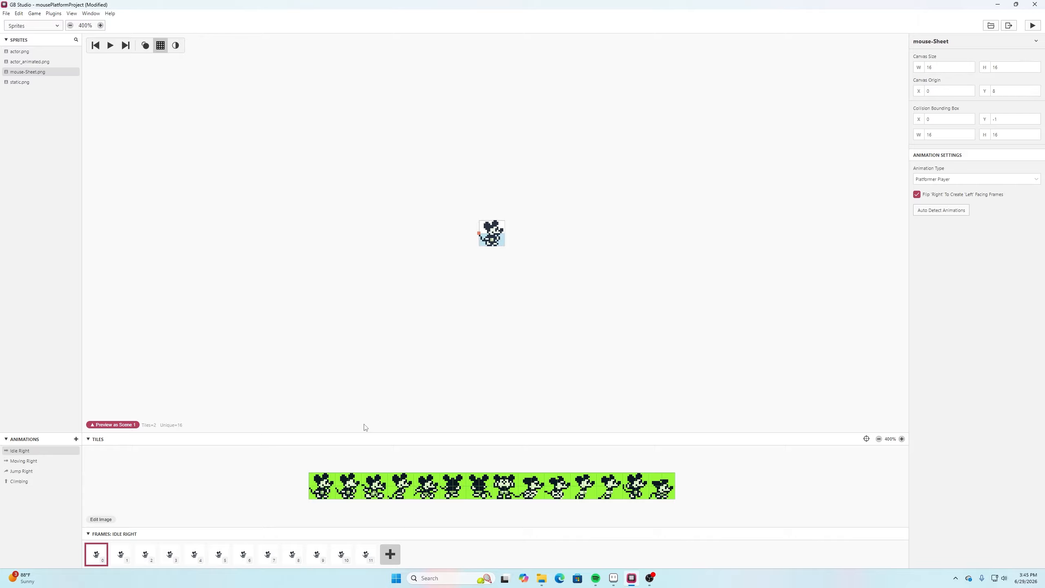
click(344, 552)
click(364, 553)
Examine each of the four frames in the mouse-Sheet sprite's Moving Right animation
click(31, 461)
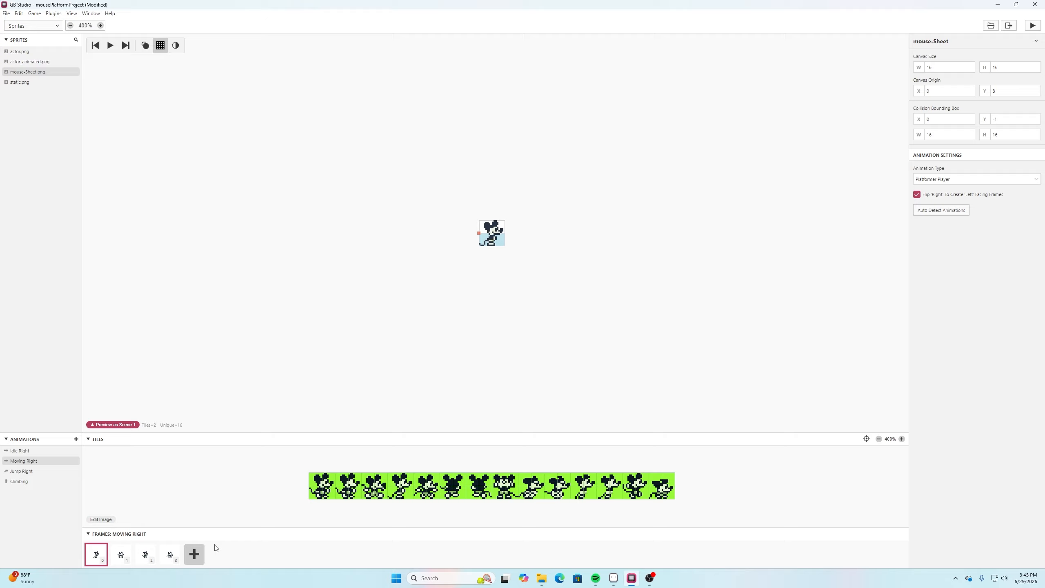
click(121, 554)
click(143, 554)
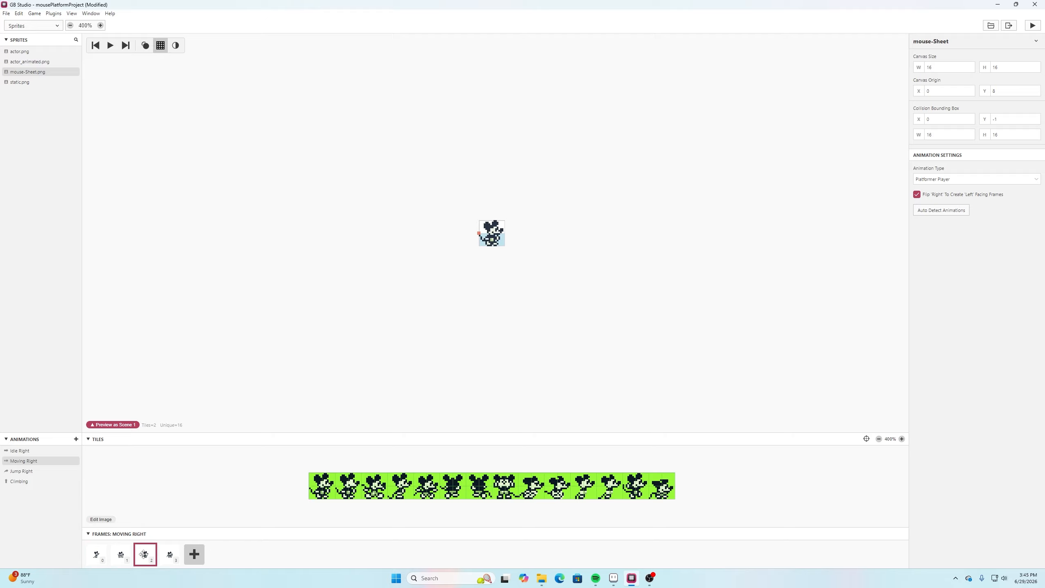
click(168, 554)
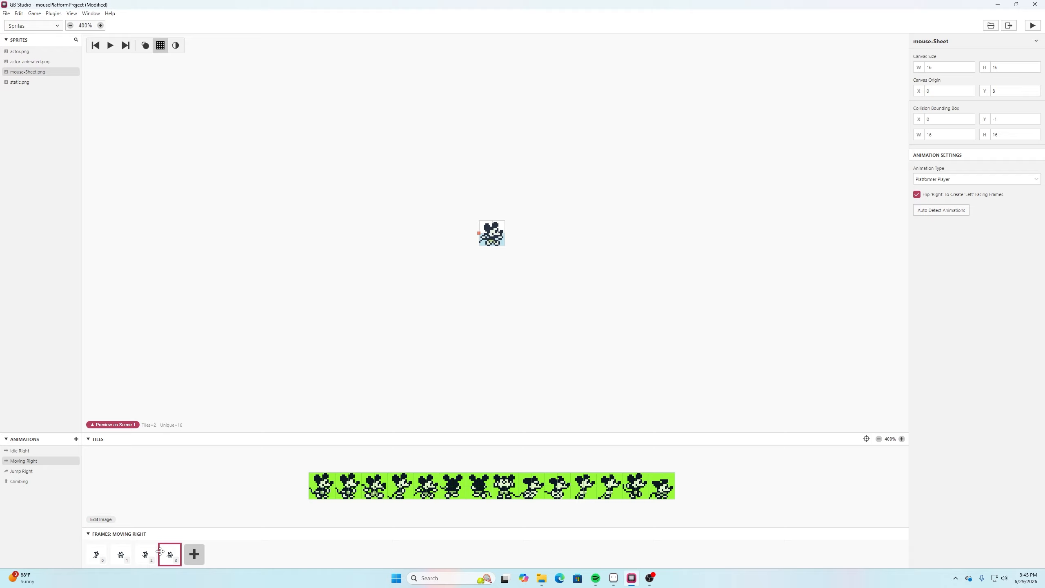
click(99, 552)
click(122, 550)
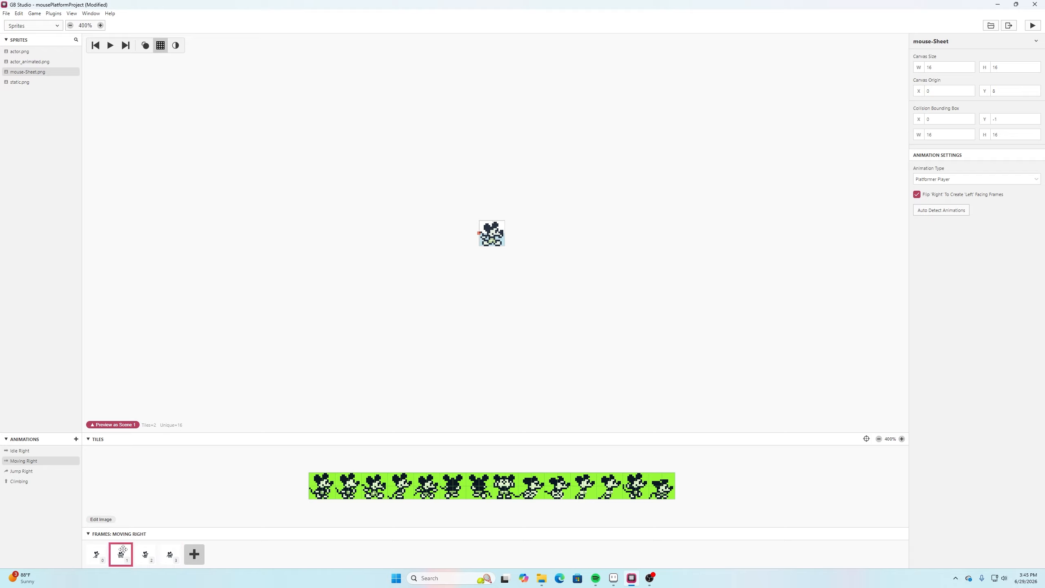
click(142, 552)
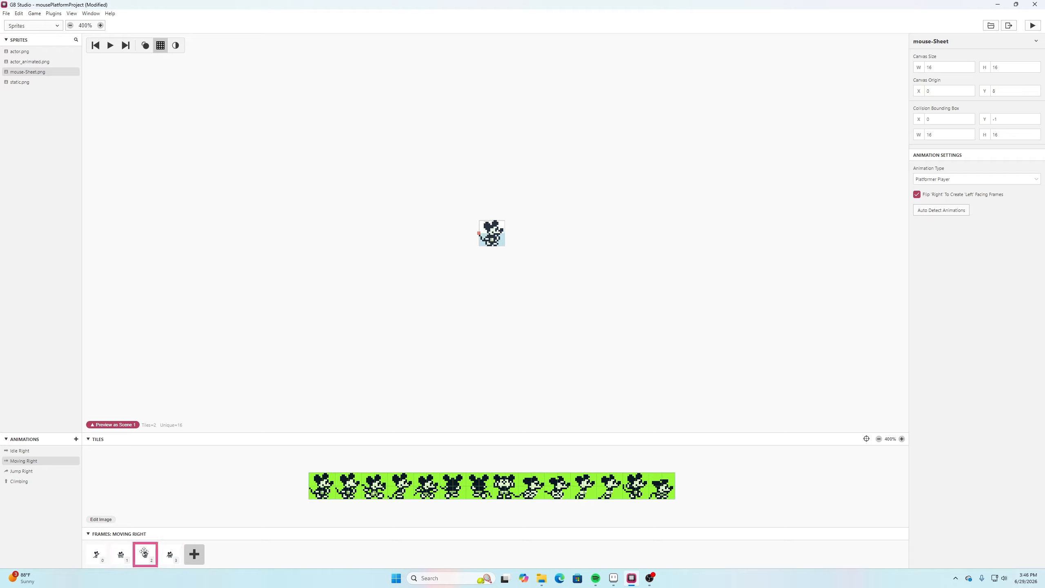
click(172, 553)
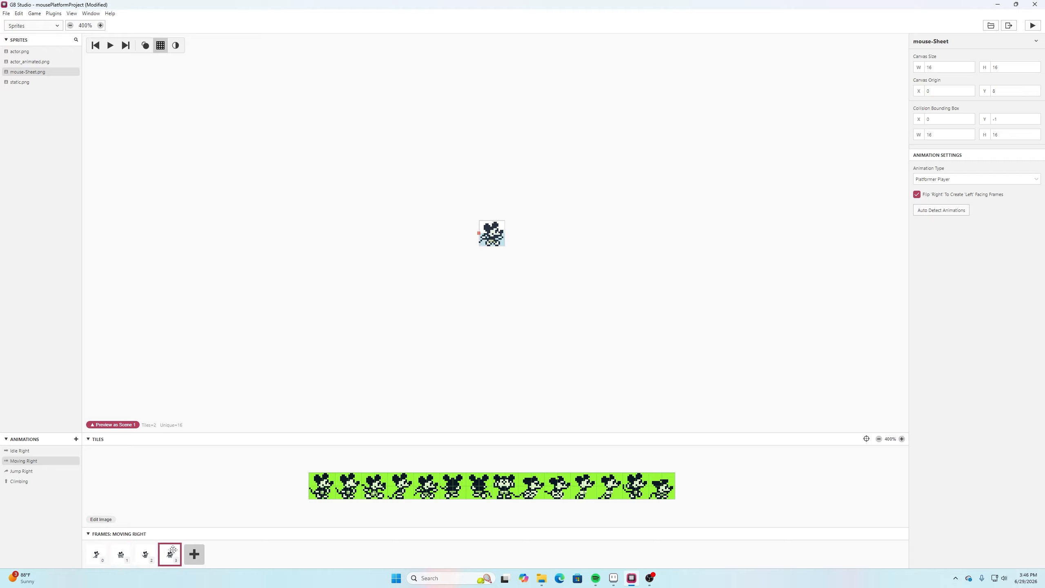
Compare the two frames of the mouse-Sheet sprite's Jump Right animation
click(27, 473)
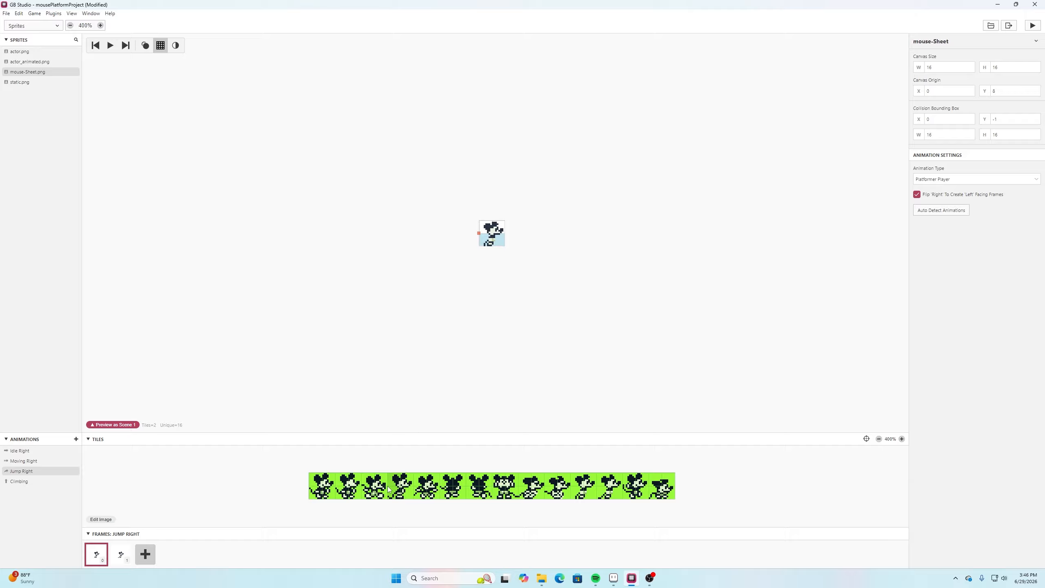
click(120, 553)
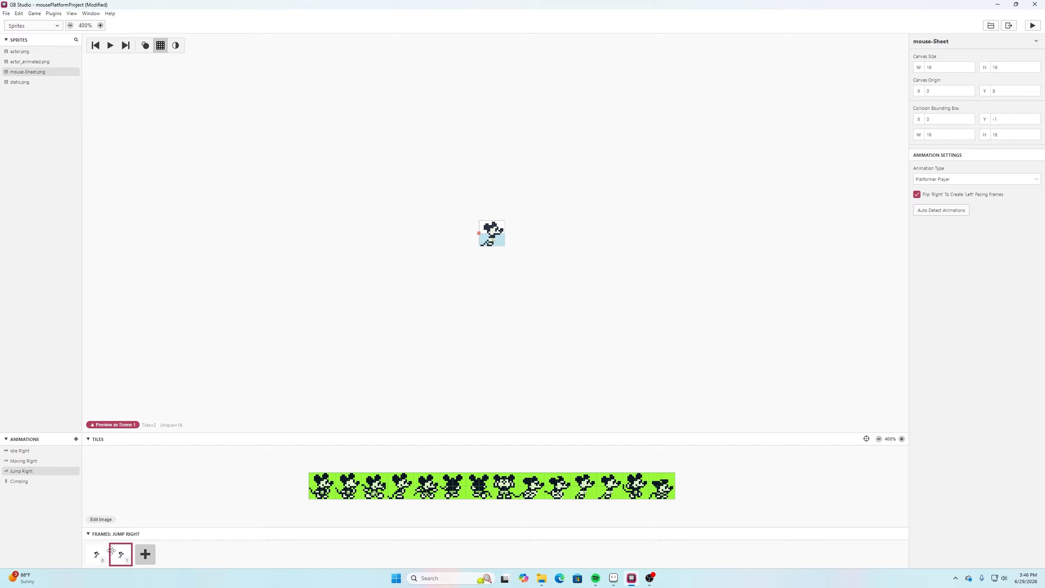
click(93, 552)
click(118, 550)
click(95, 552)
click(116, 548)
Compare the two frames of the mouse-Sheet sprite's Climbing animation
click(19, 485)
click(118, 551)
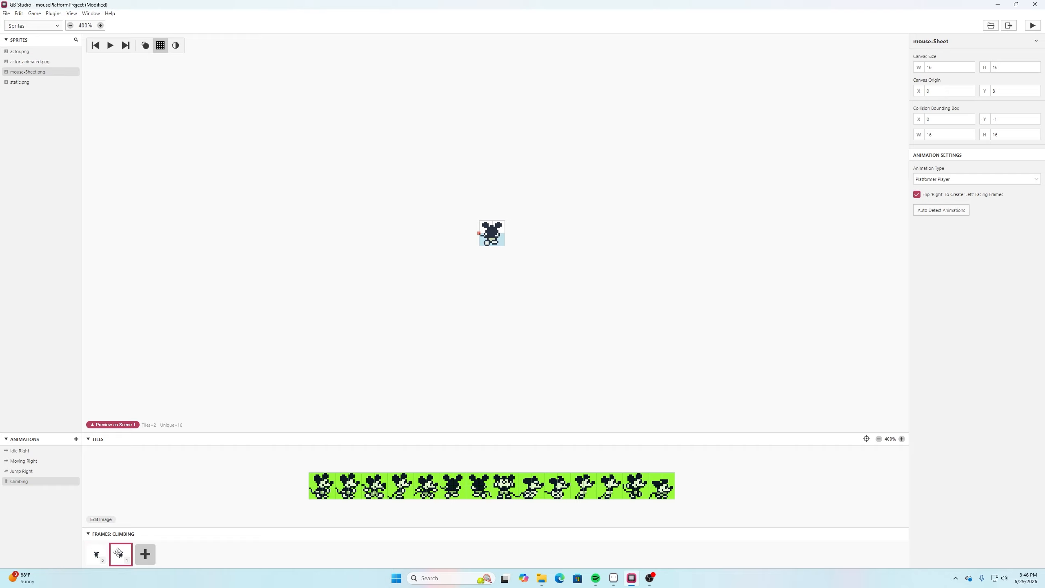
click(89, 549)
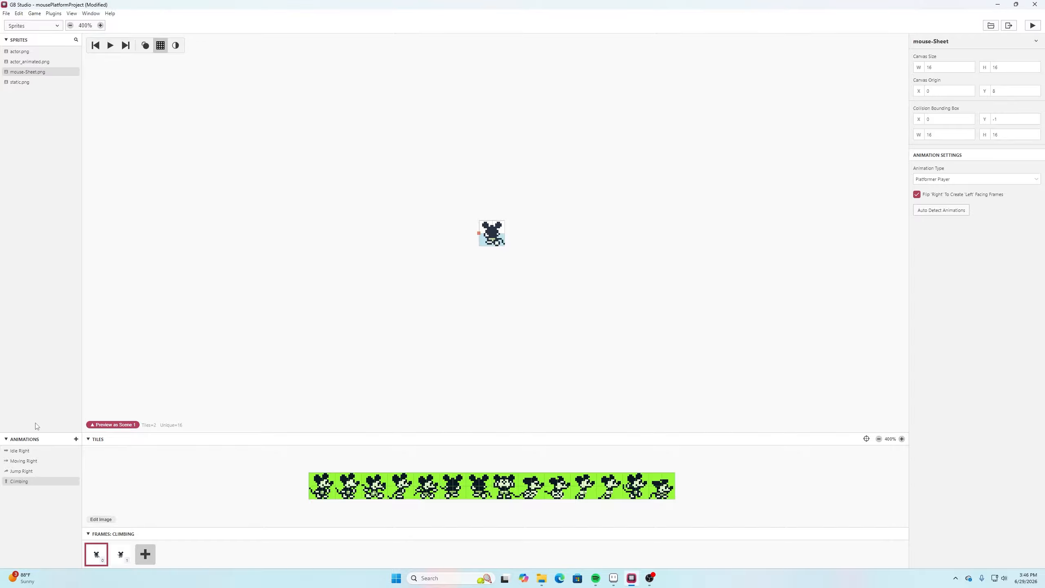
Add an animation state named "running" to mouse-Sheet and set its animation type to Platformer Player
click(76, 439)
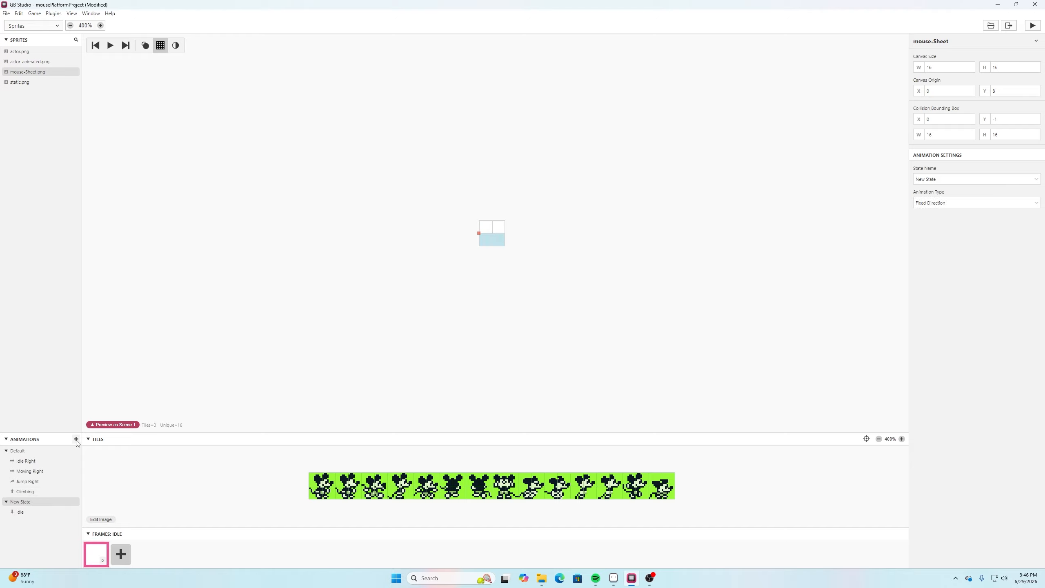
right_click(18, 505)
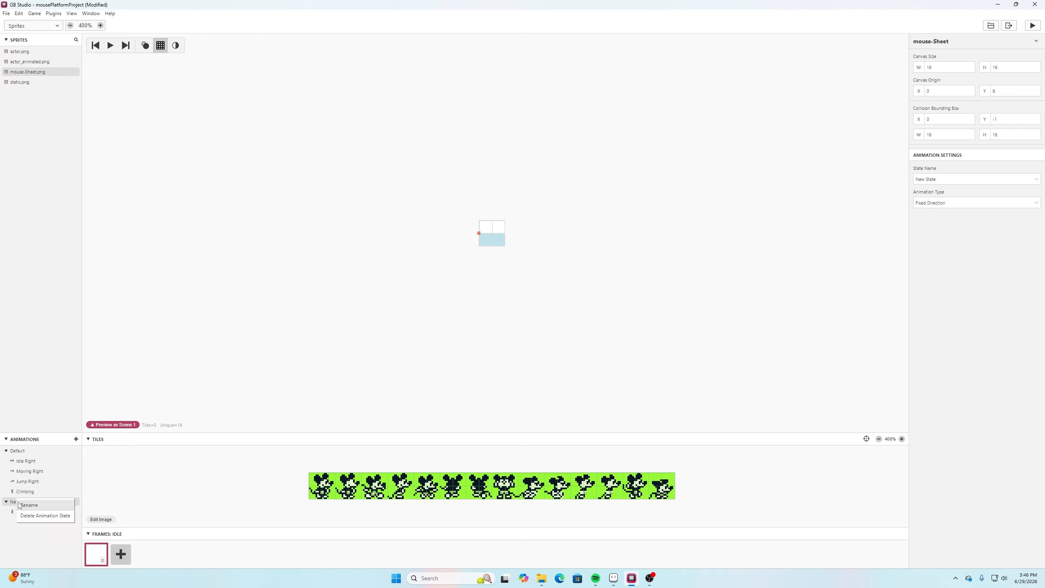
click(40, 505)
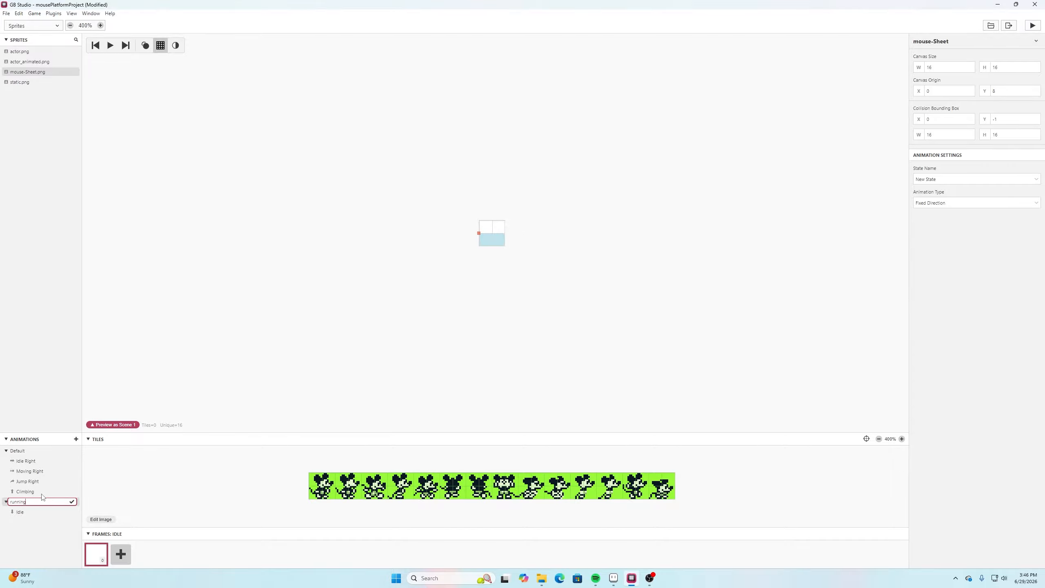
text(running)
click(72, 501)
click(997, 204)
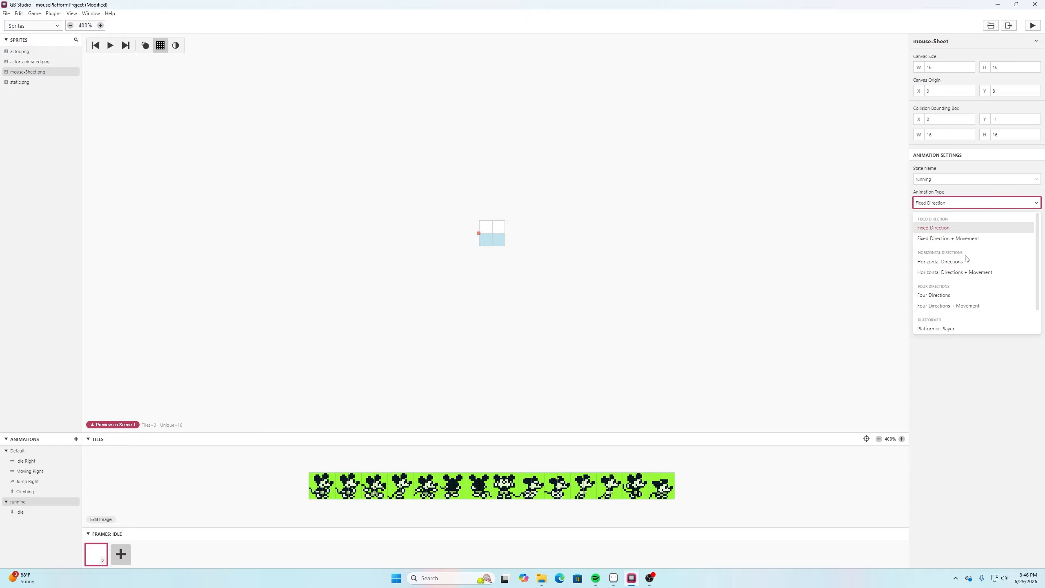
click(948, 329)
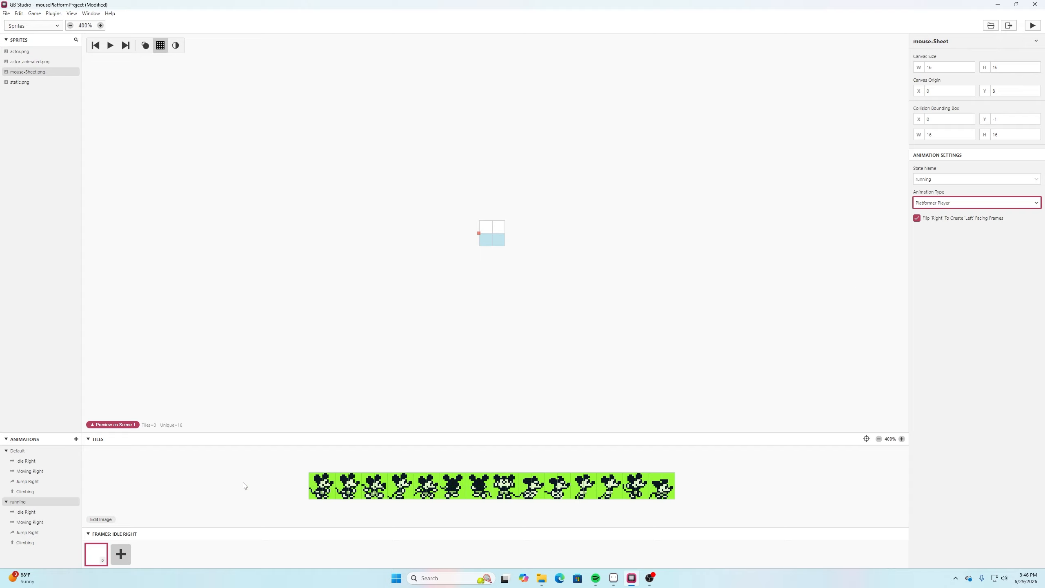
Fill the running state's Idle Right animation with two frames, using the ninth and tenth mouse poses from the sprite sheet
click(36, 511)
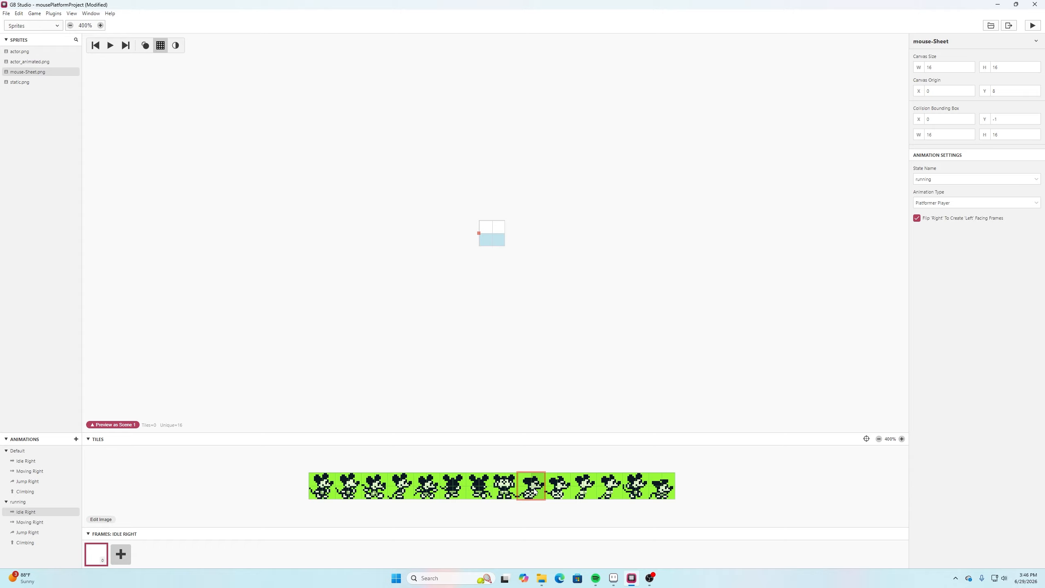
click(494, 235)
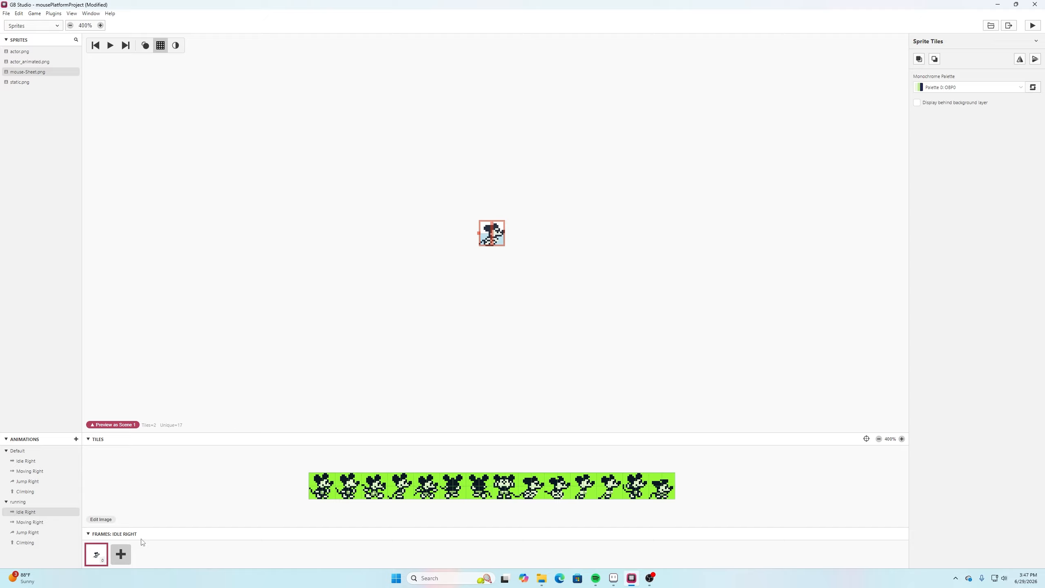
click(122, 554)
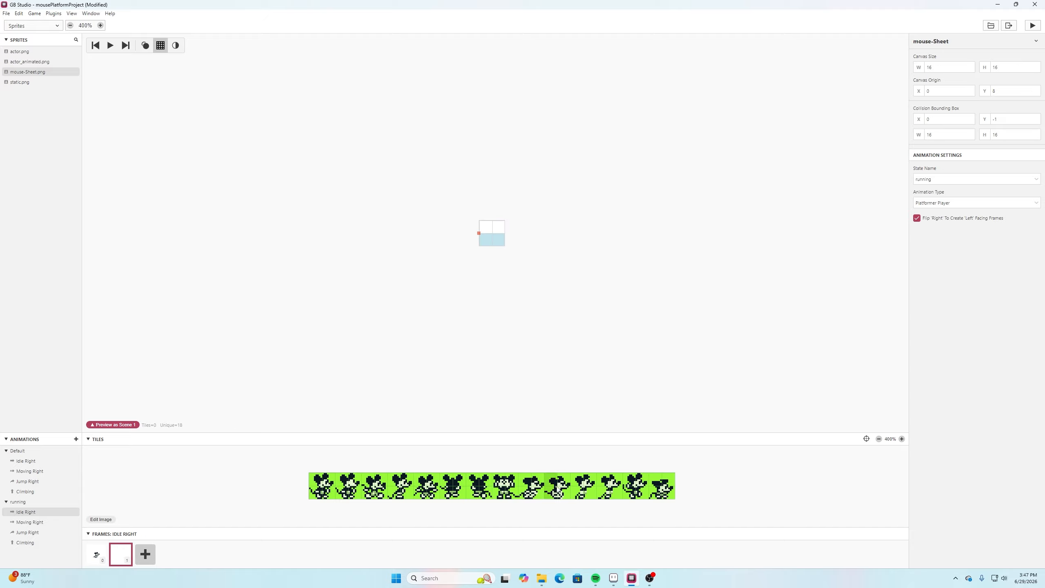
click(493, 235)
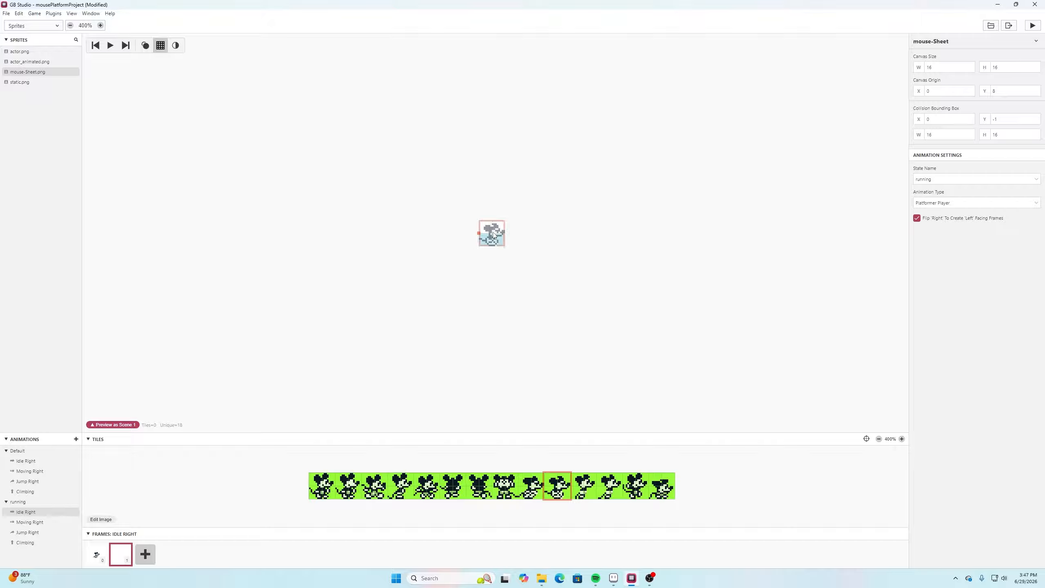
Fill the running state's Moving Right animation with two frames, using the ninth and tenth mouse poses from the sprite sheet
click(29, 522)
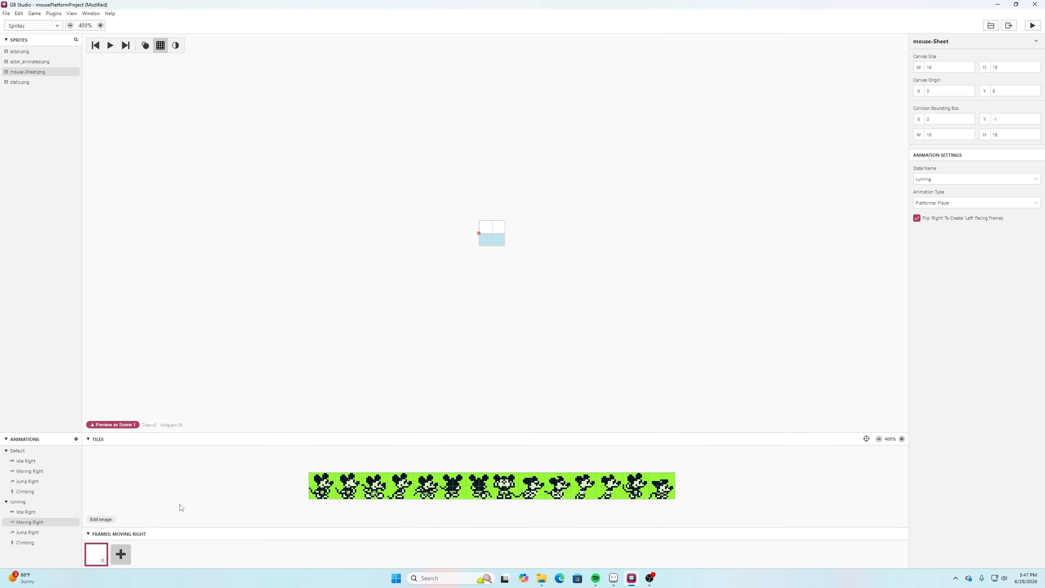
click(531, 486)
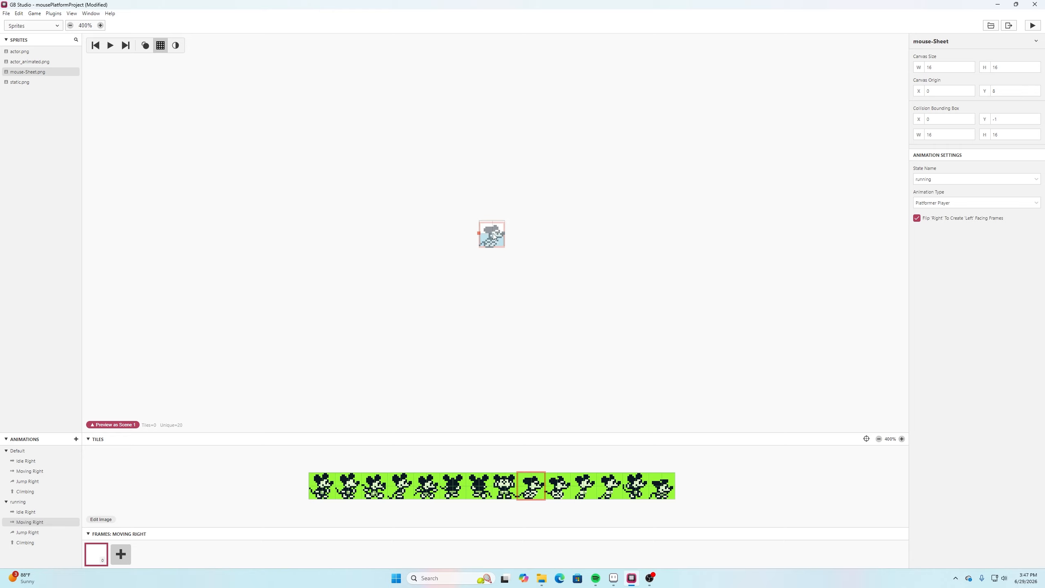
click(492, 235)
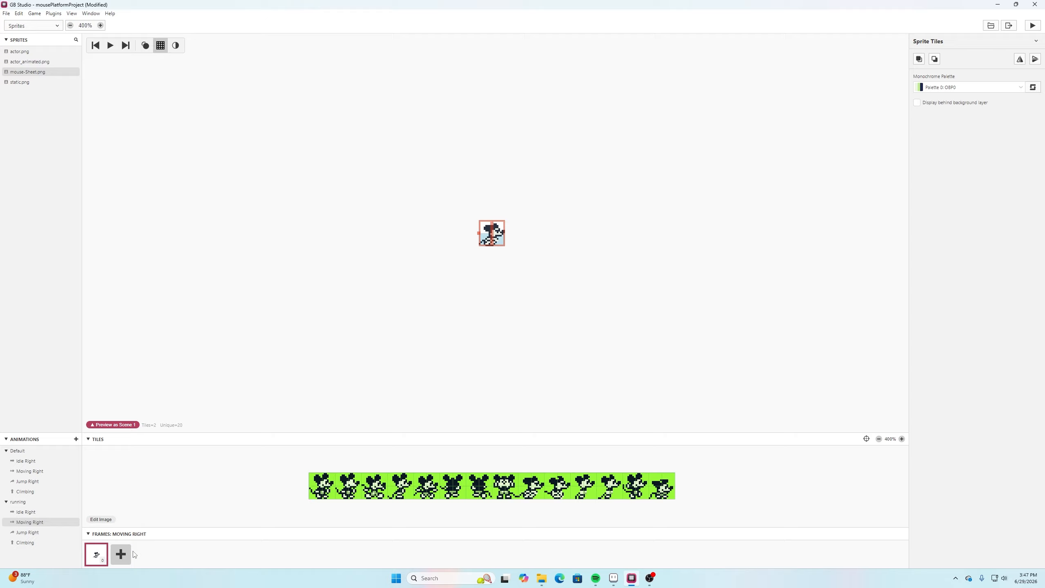
click(120, 554)
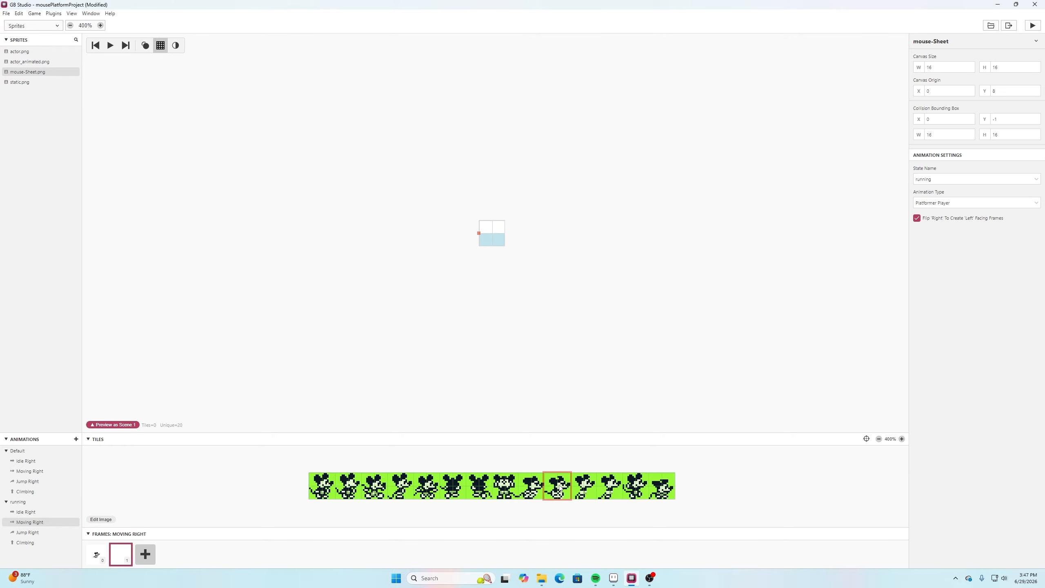
click(491, 233)
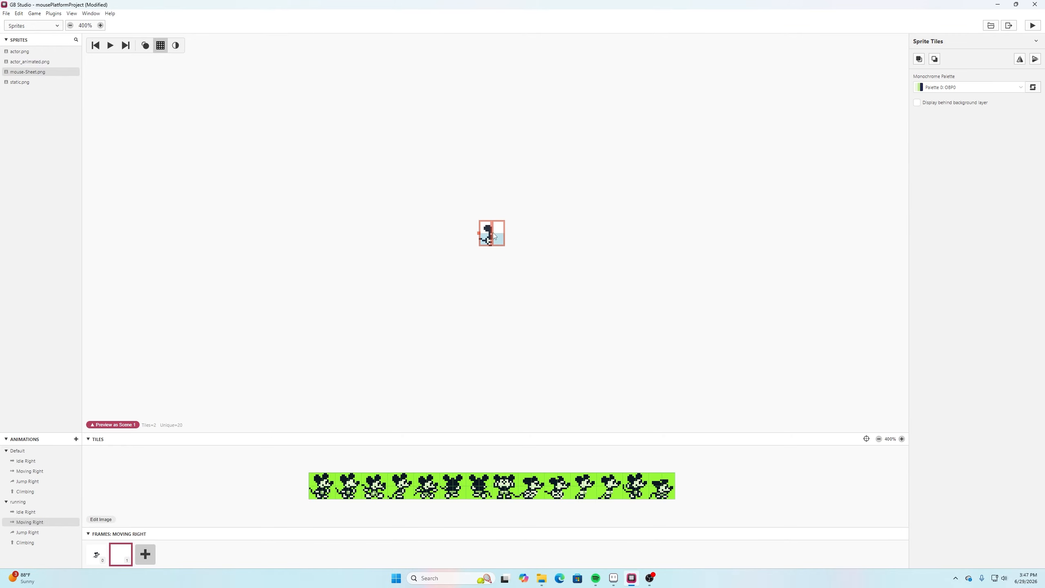
Fill the running state's Jump Right animation with two frames, using the ninth and tenth mouse poses from the sprite sheet
click(28, 532)
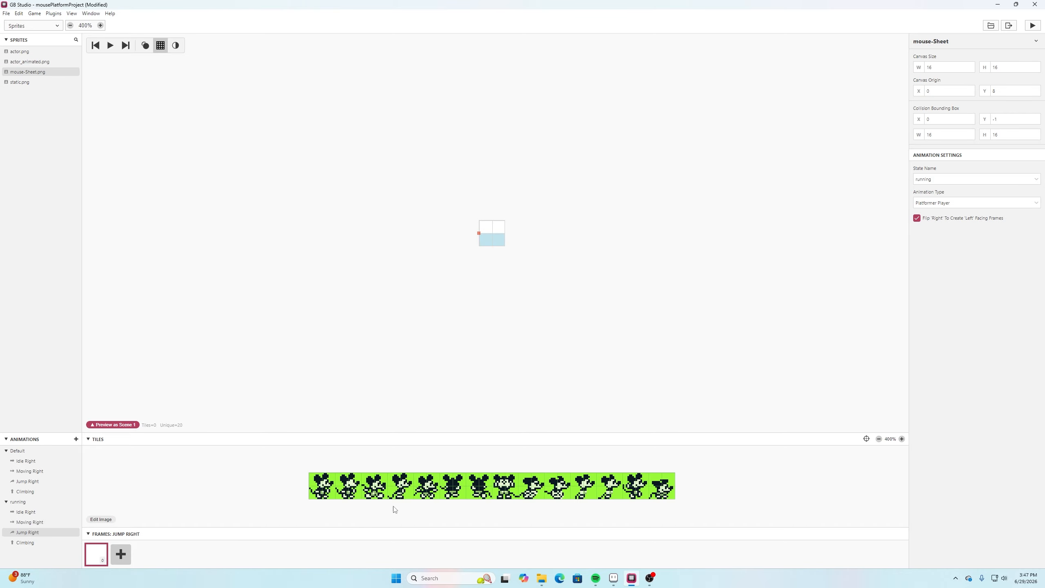
click(530, 485)
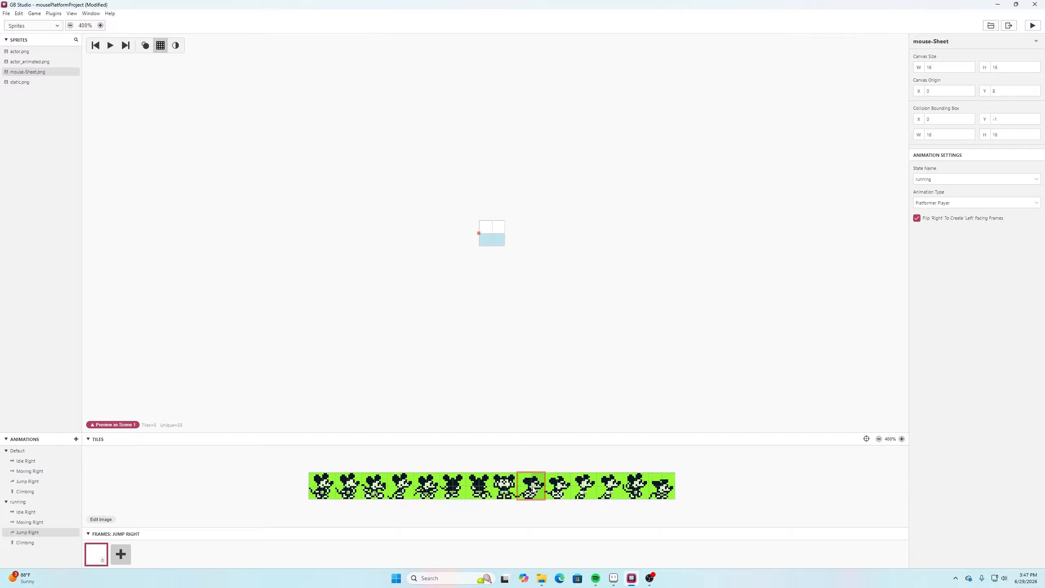
click(488, 240)
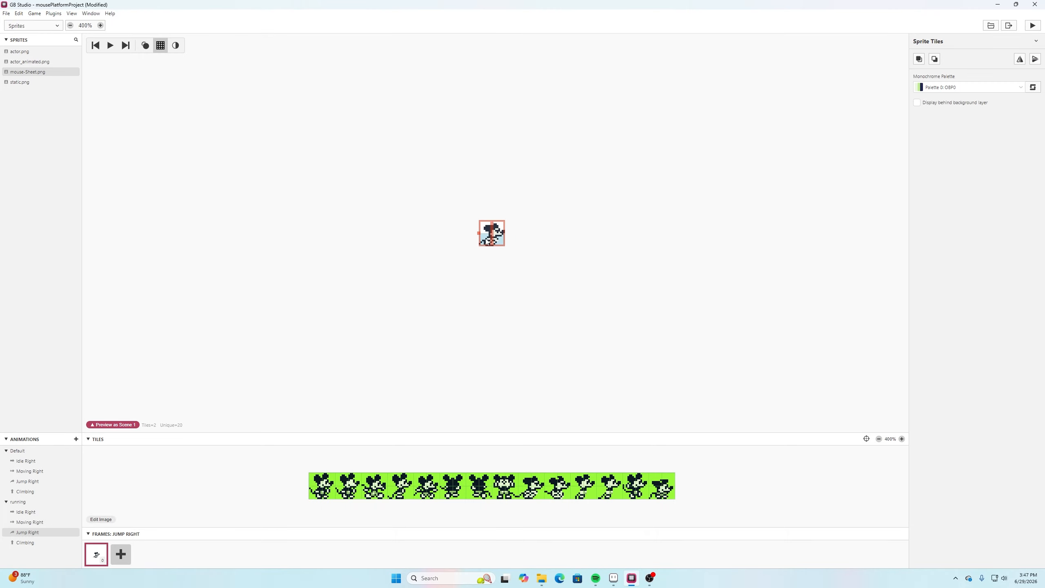
click(127, 552)
click(560, 488)
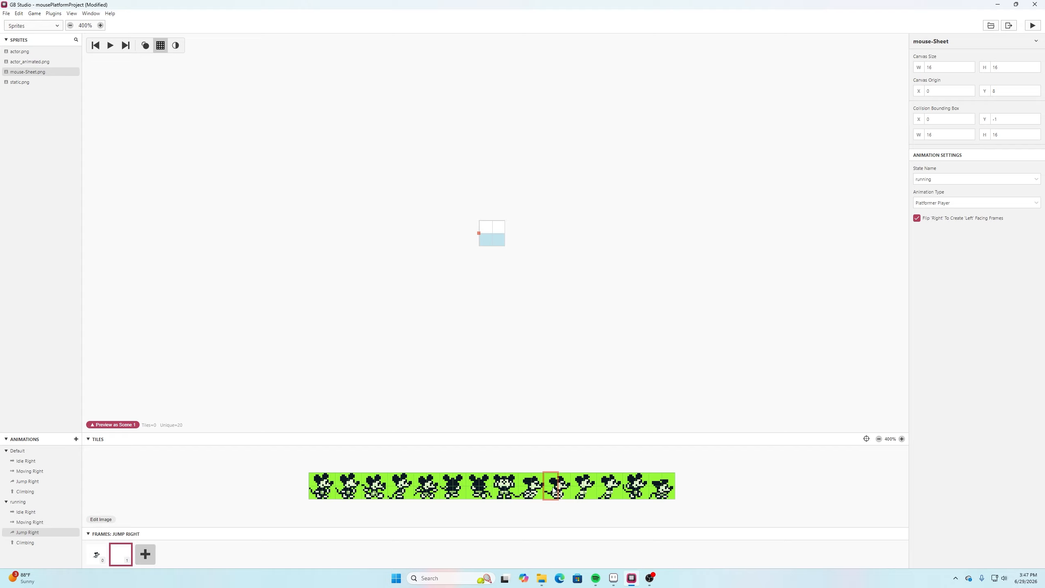
click(492, 237)
Fill the running state's Climbing animation with two frames, using the ninth and tenth mouse poses from the sprite sheet
click(31, 543)
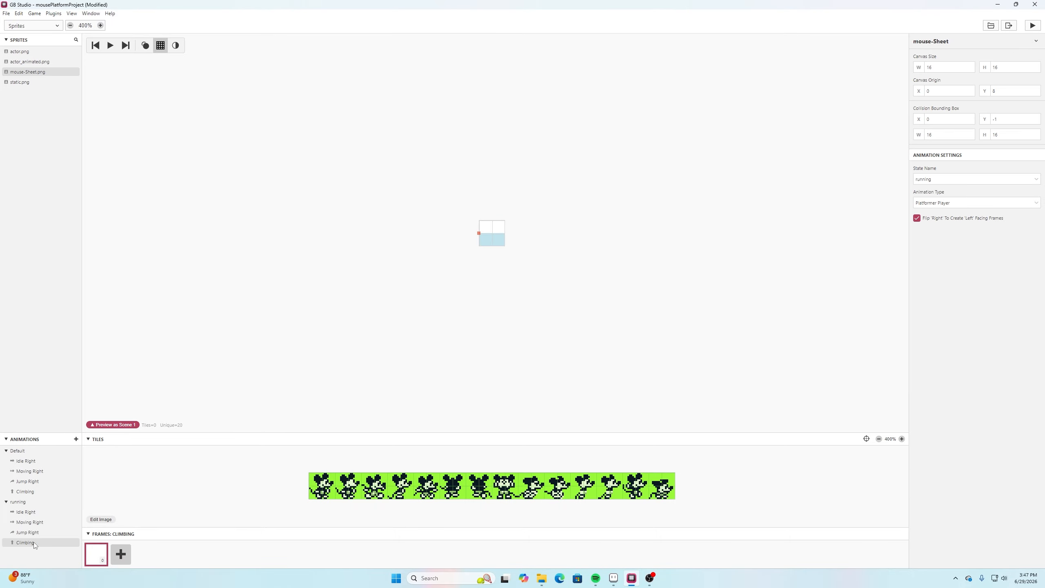
drag(531, 492, 541, 492)
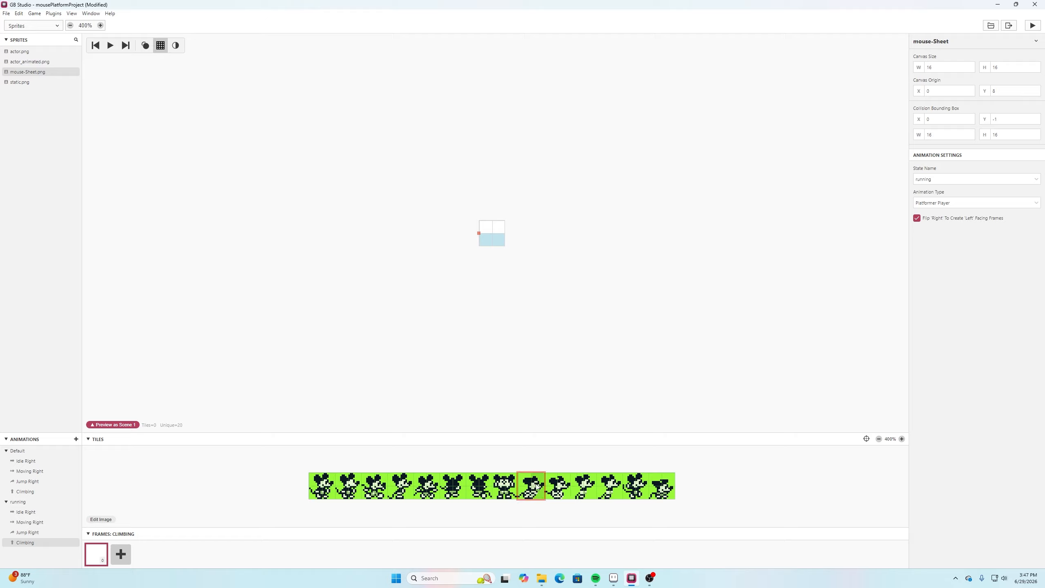
click(493, 234)
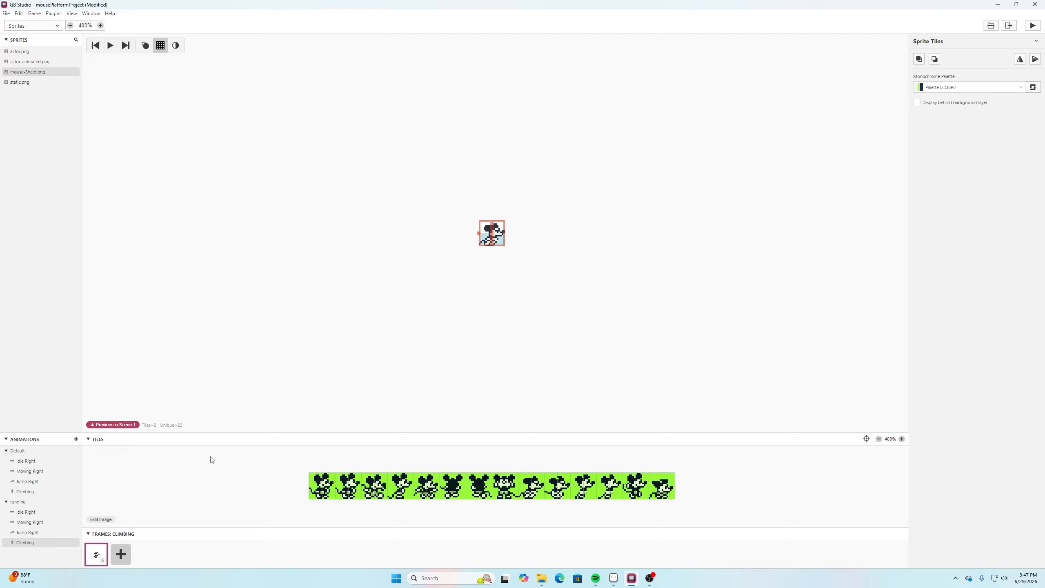
click(117, 554)
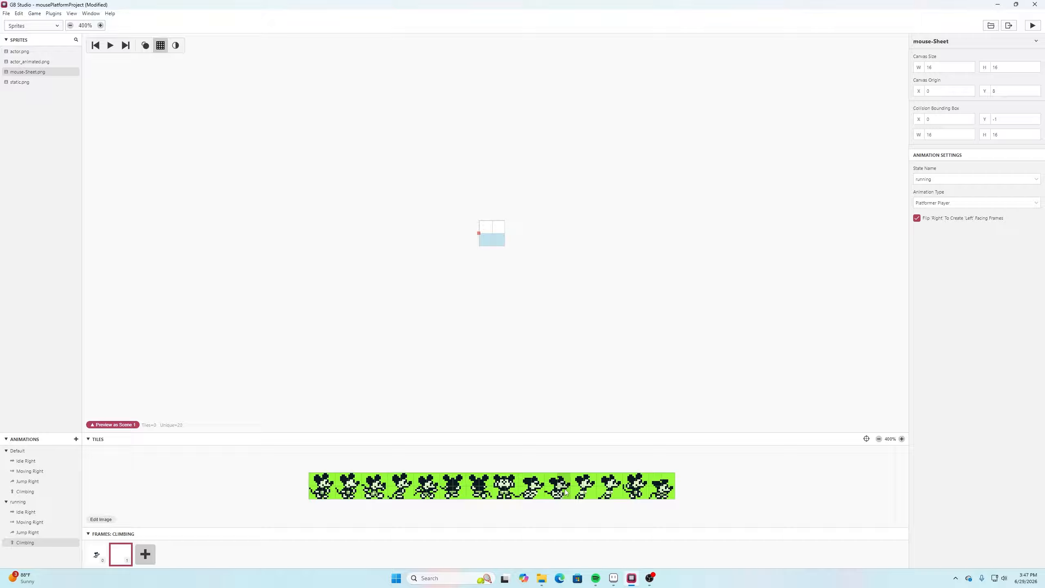
drag(550, 491, 563, 491)
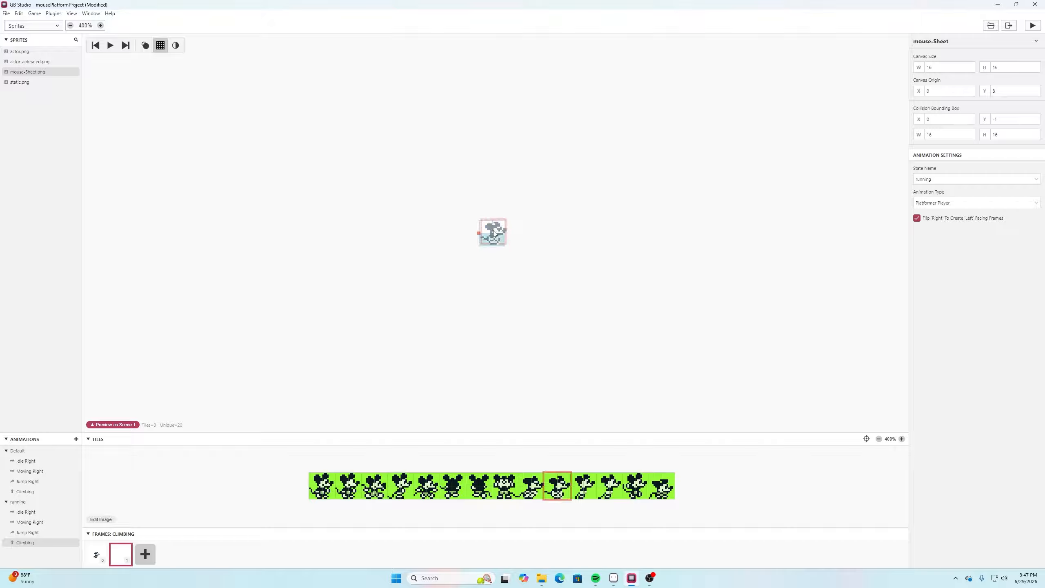
click(493, 234)
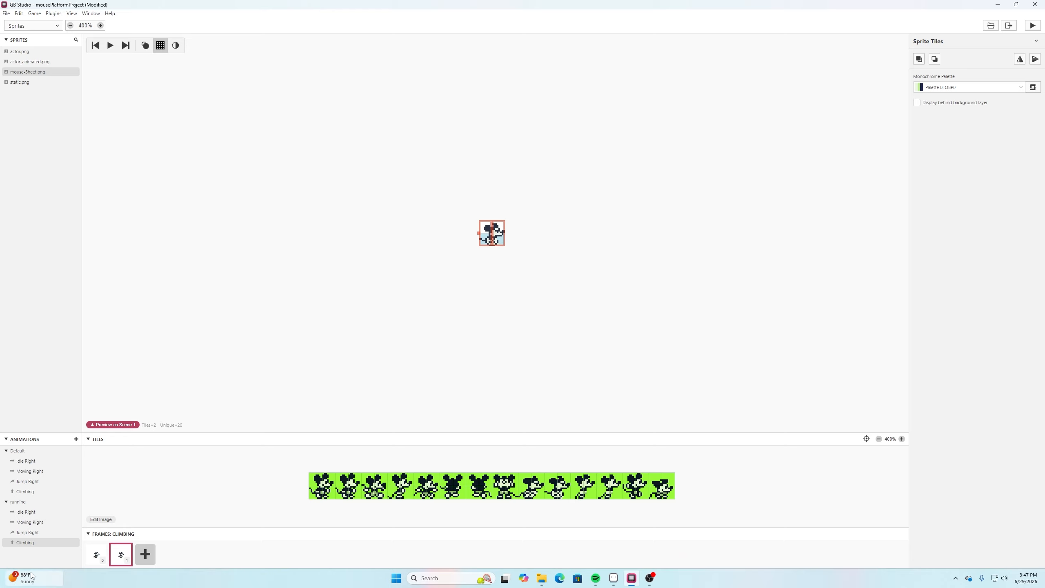
Add an animation state named "gliding" to mouse-Sheet and set its animation type to Platformer Player
click(75, 438)
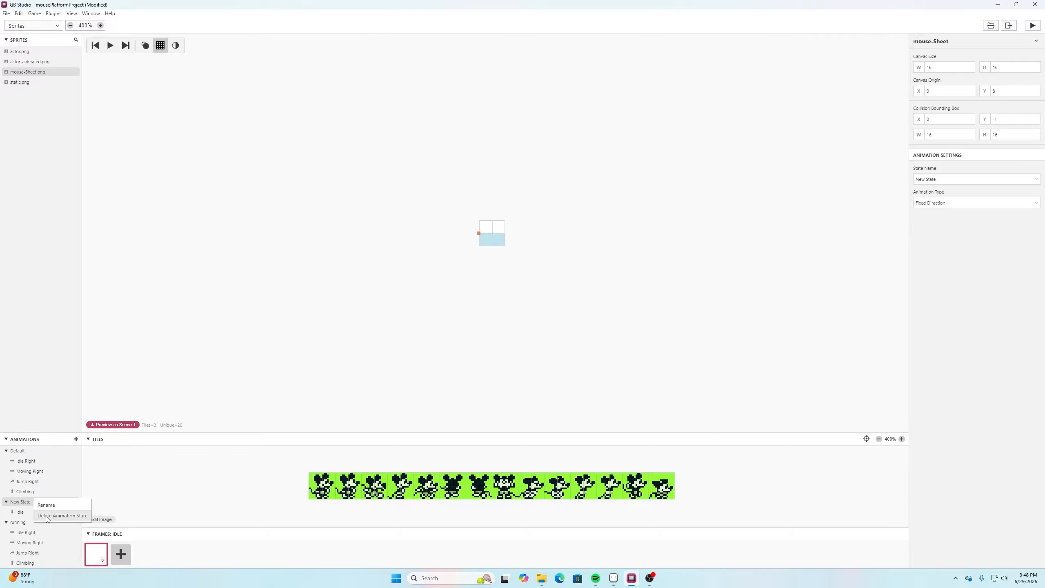
double_click(44, 501)
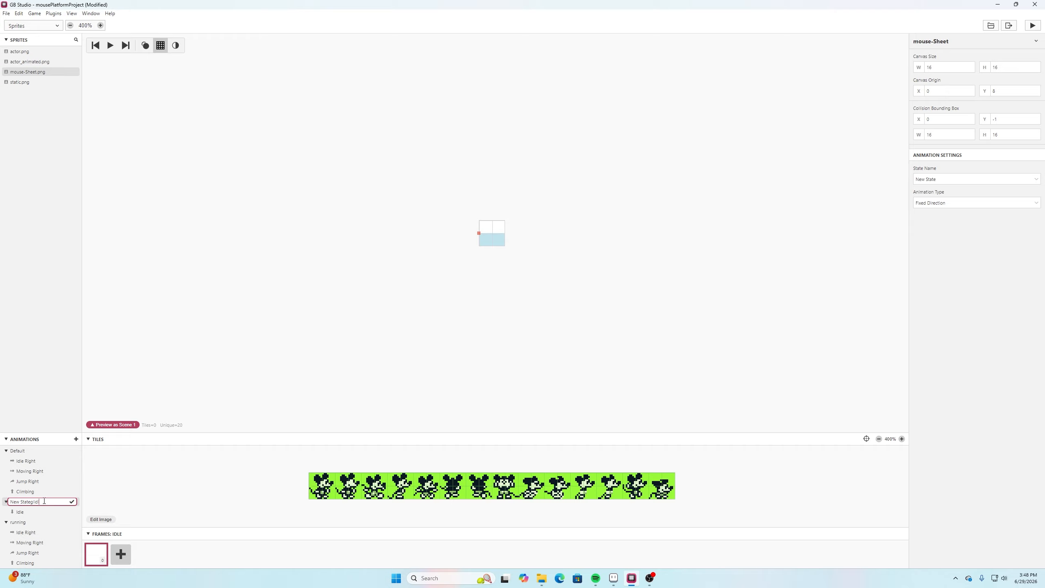
key(Return)
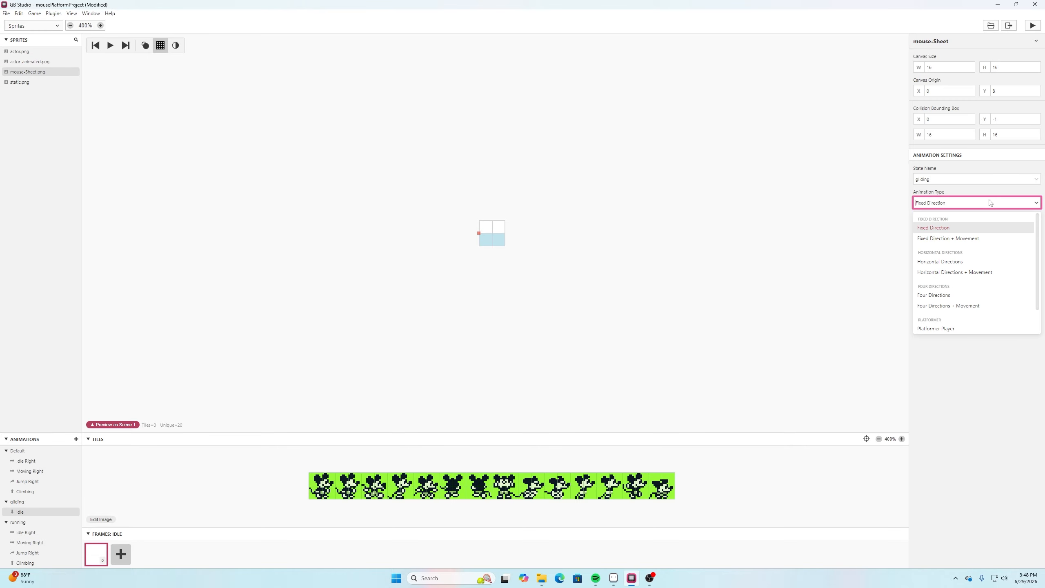
click(994, 202)
click(954, 329)
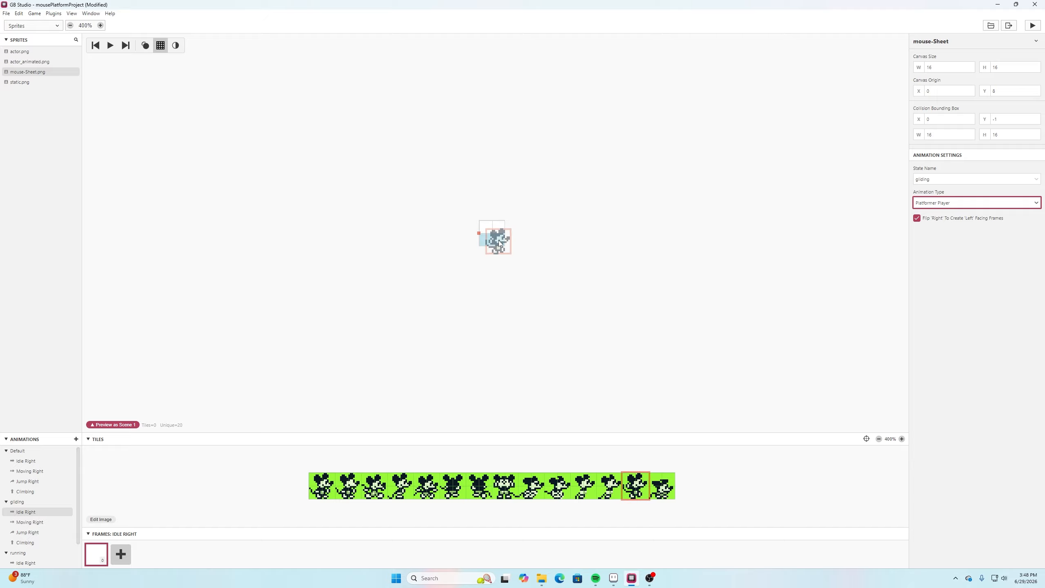
Give the gliding state's Idle Right, Moving Right, Jump Right and Climbing animations one frame each, using the thirteenth mouse pose
click(493, 238)
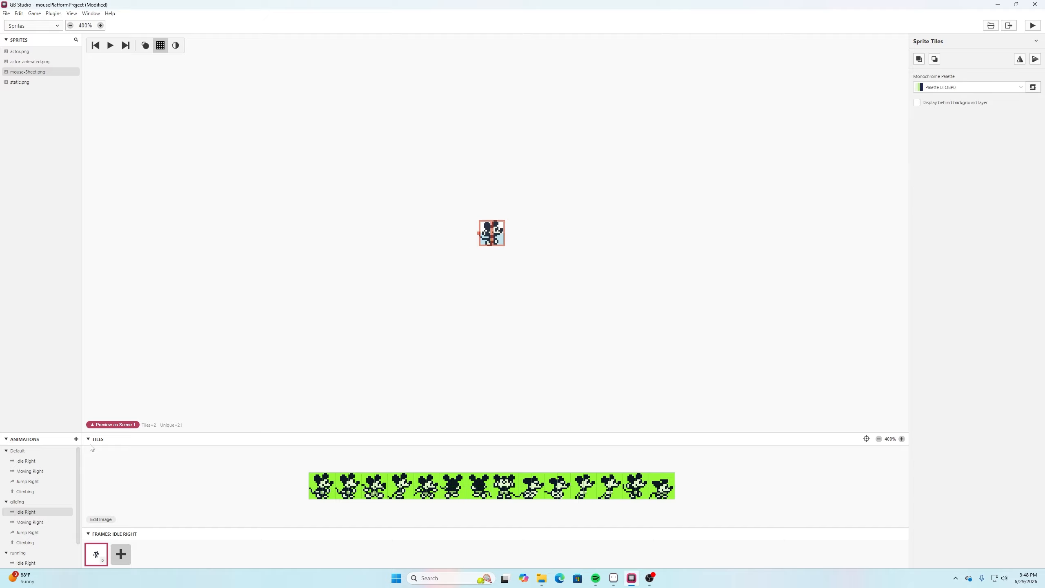
click(31, 522)
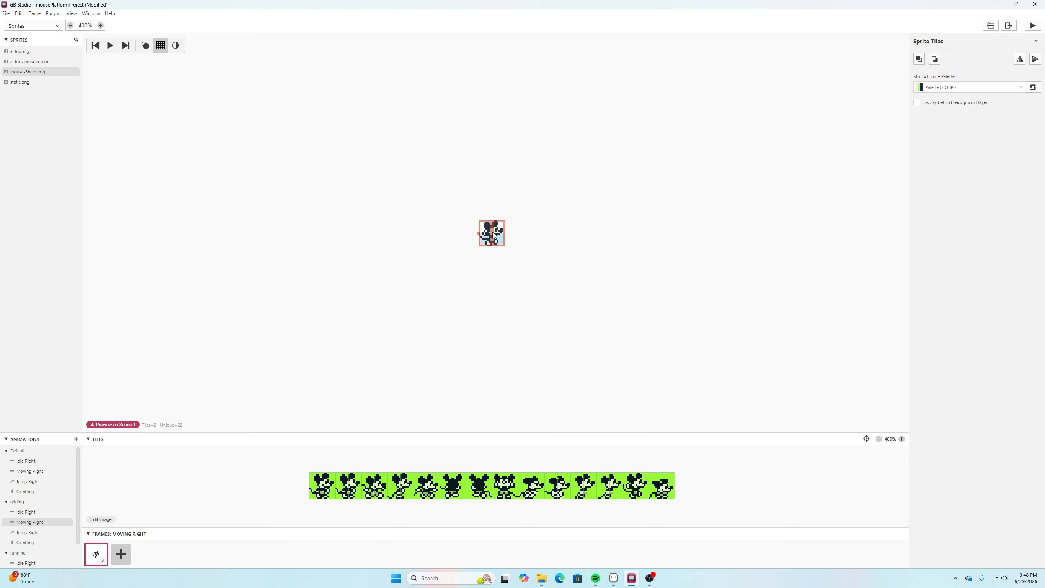
click(31, 532)
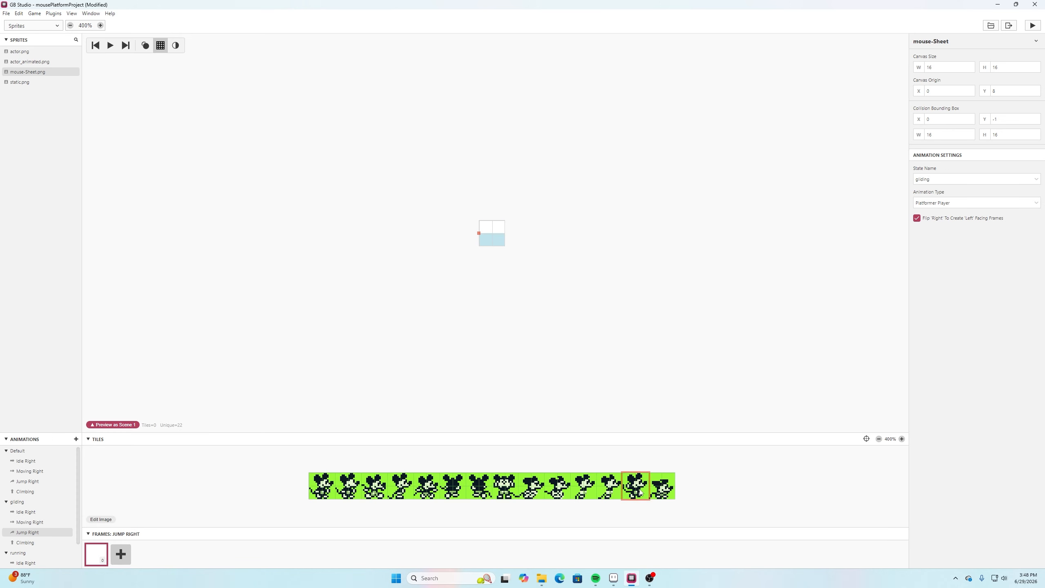
click(492, 234)
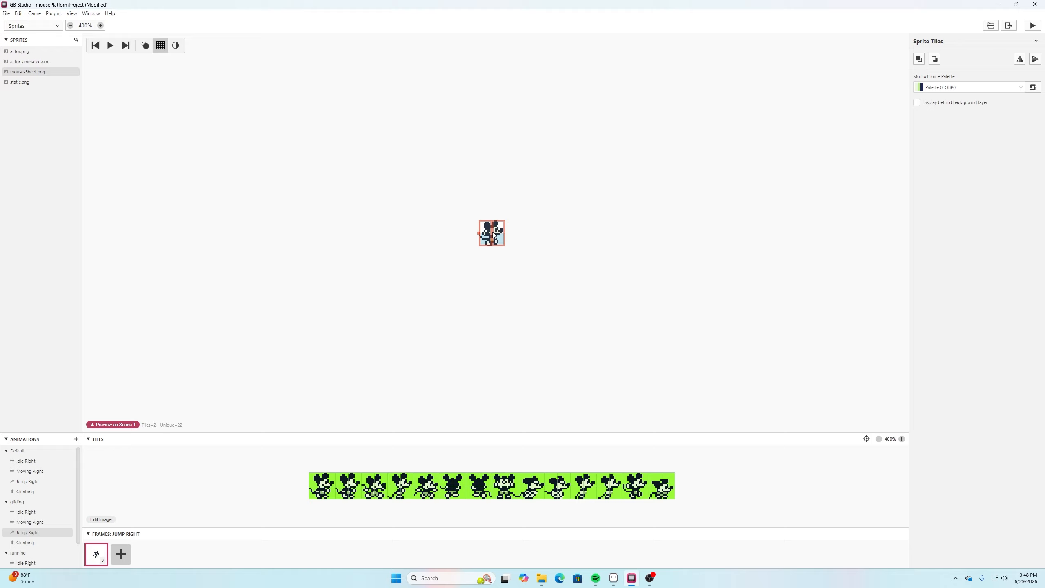
click(26, 542)
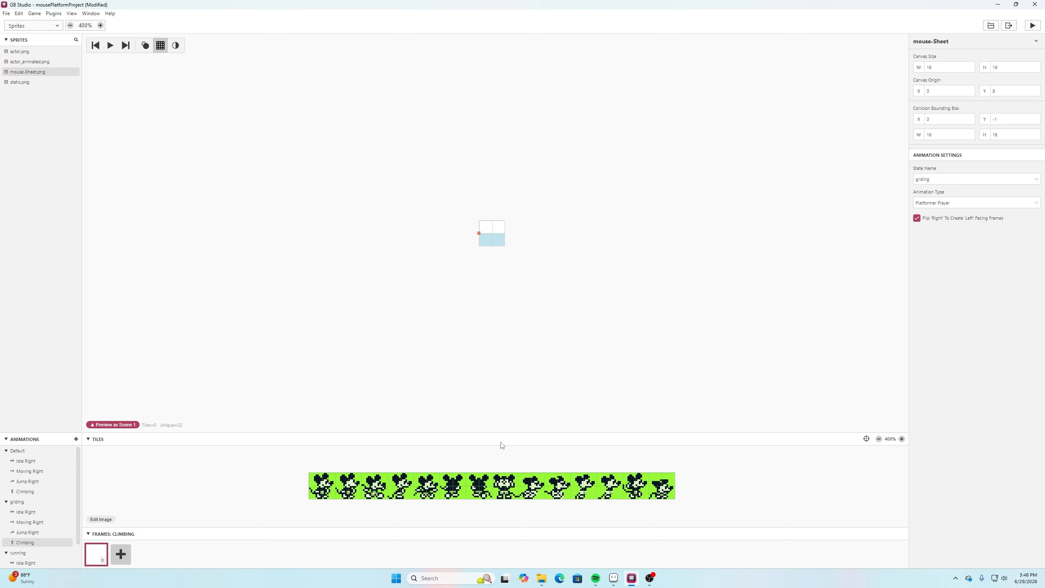
click(633, 490)
click(494, 235)
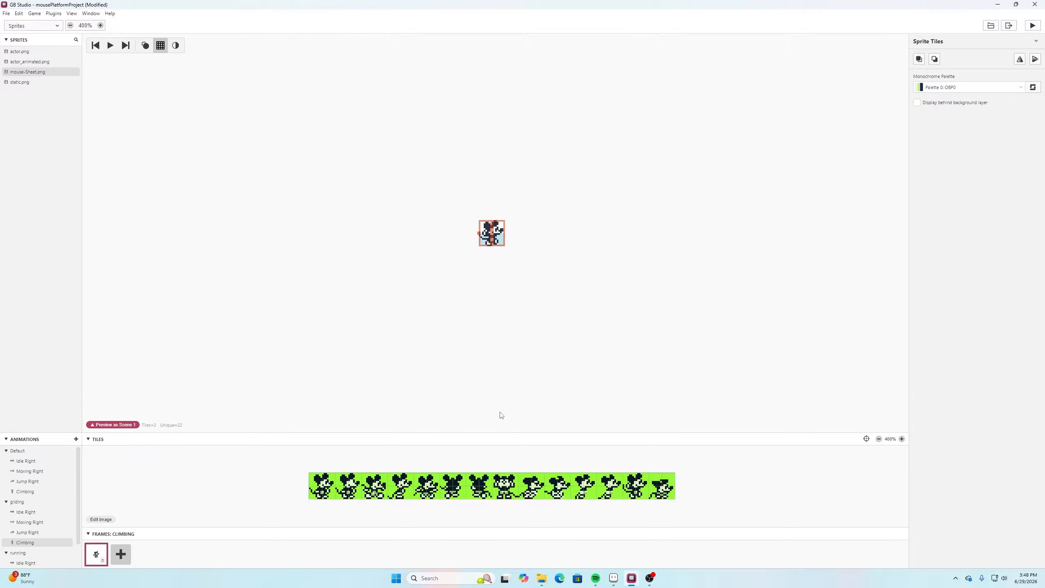
Set the Y position of mouse-Sheet's collision bounding box to -8
scroll(11, 505, down, 1)
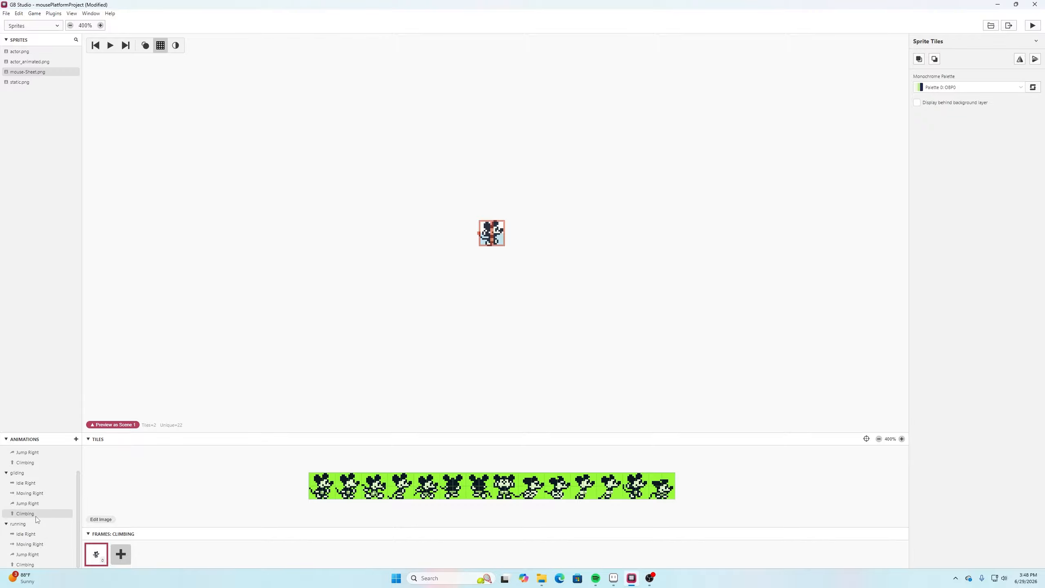
click(18, 524)
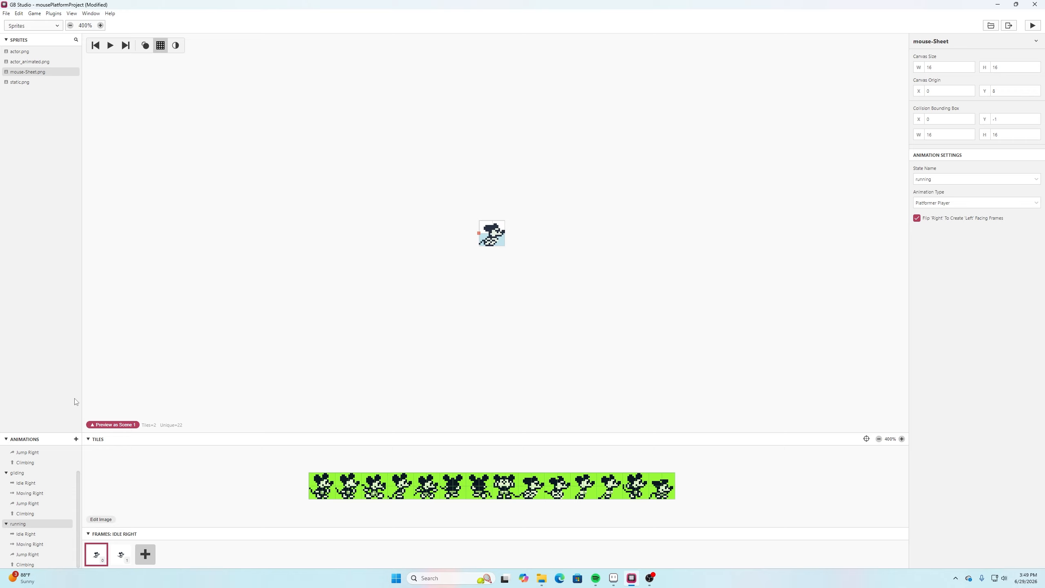
click(18, 473)
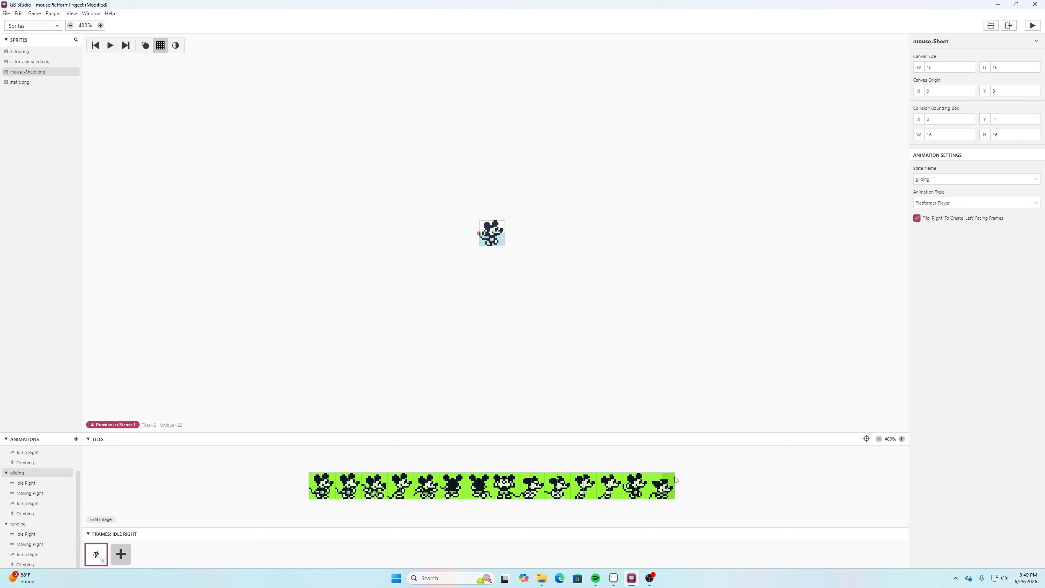
mouse_move(970, 119)
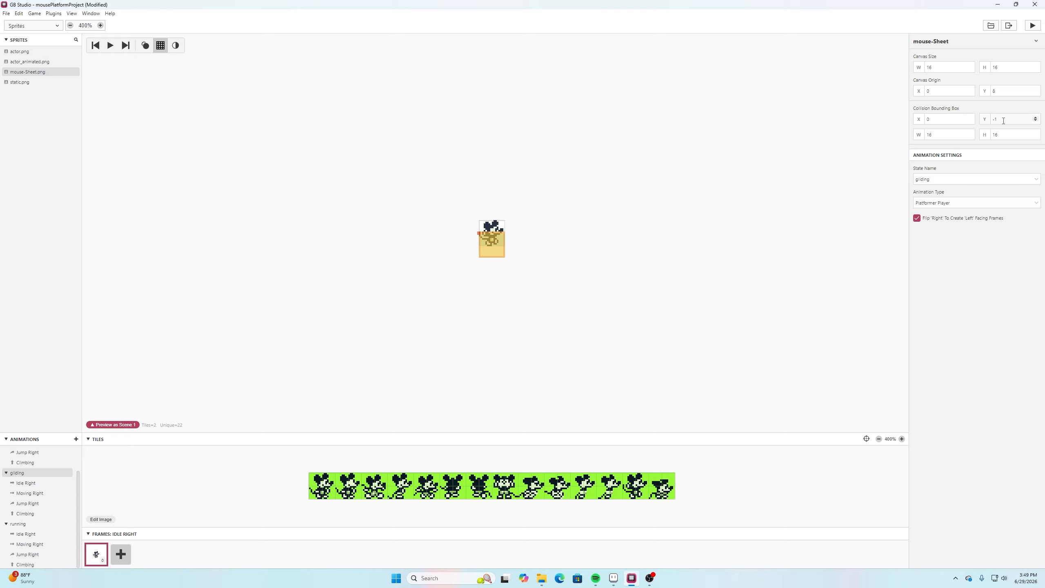
click(1035, 121)
click(1036, 121)
click(1035, 121)
click(1035, 121)
click(1035, 121)
click(1035, 121)
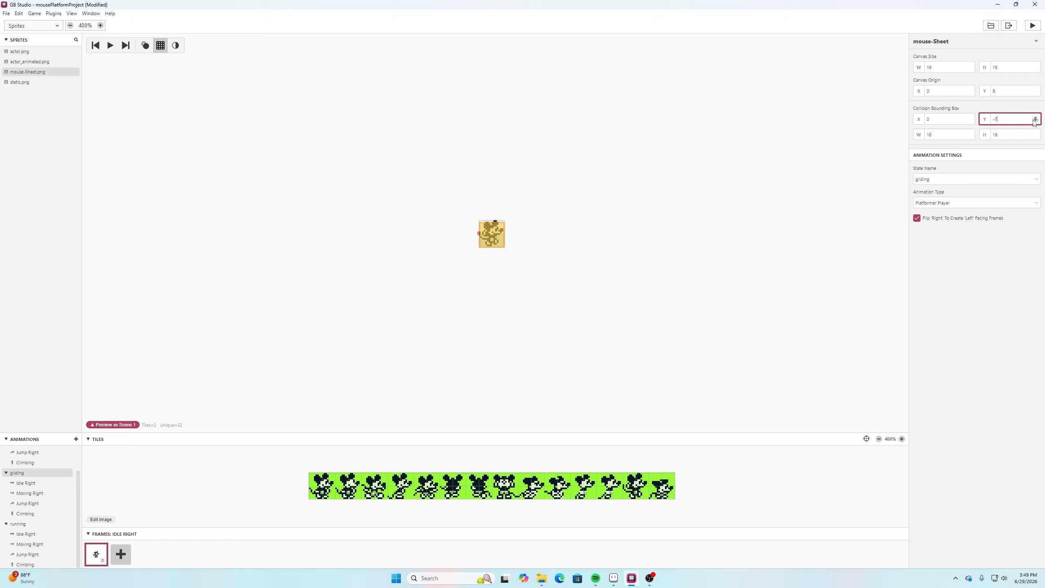
click(1035, 121)
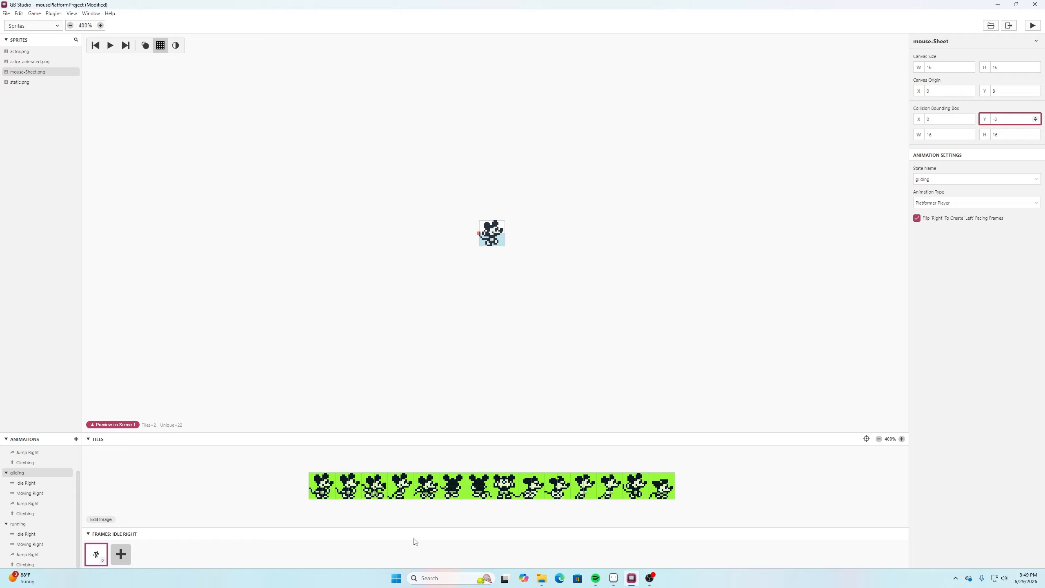
Import the mouse-Sheet2-duck image from the Downloads folder in File Explorer into the project's sprites
click(26, 534)
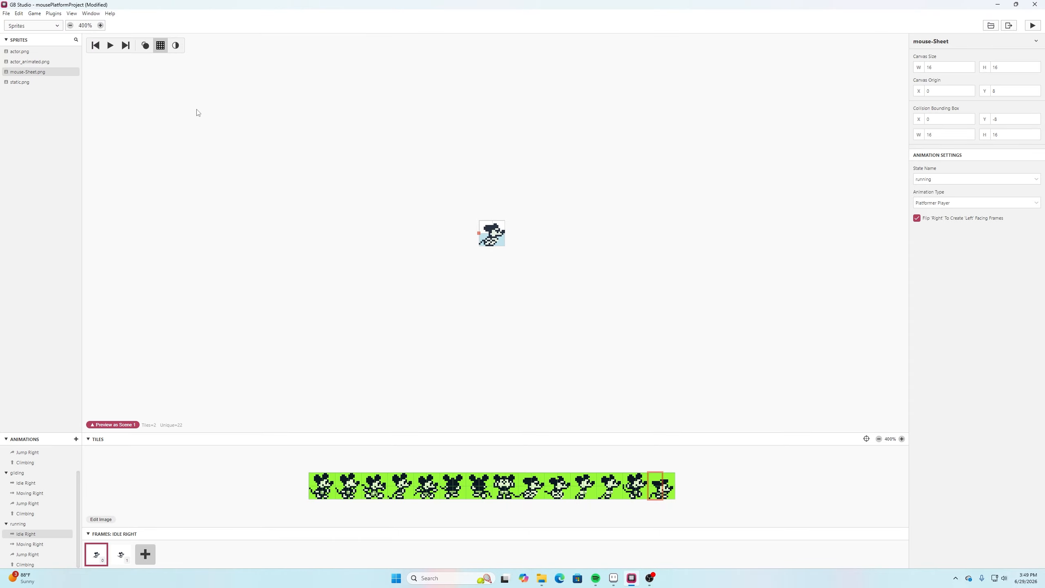
click(539, 580)
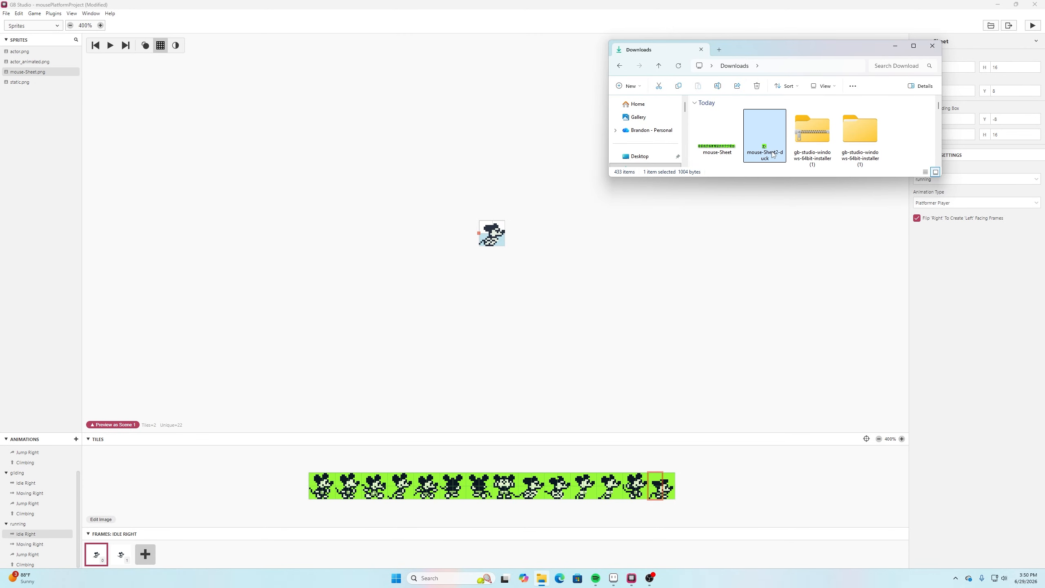
drag(773, 154, 37, 125)
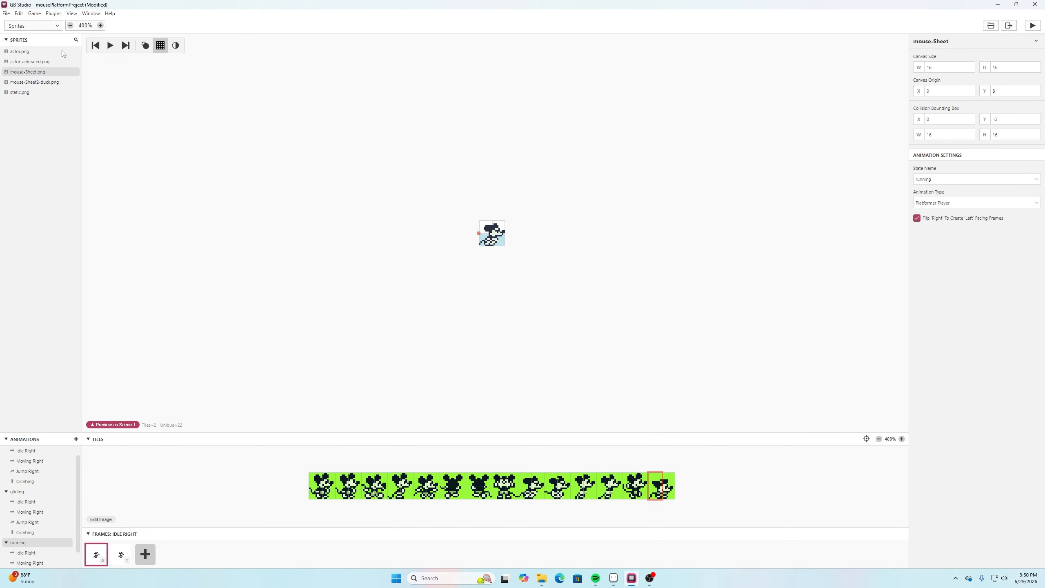
Set mouse-Sheet2-duck's animation type to Platformer Player and enable flipping right frames to create left-facing ones
click(54, 82)
click(997, 177)
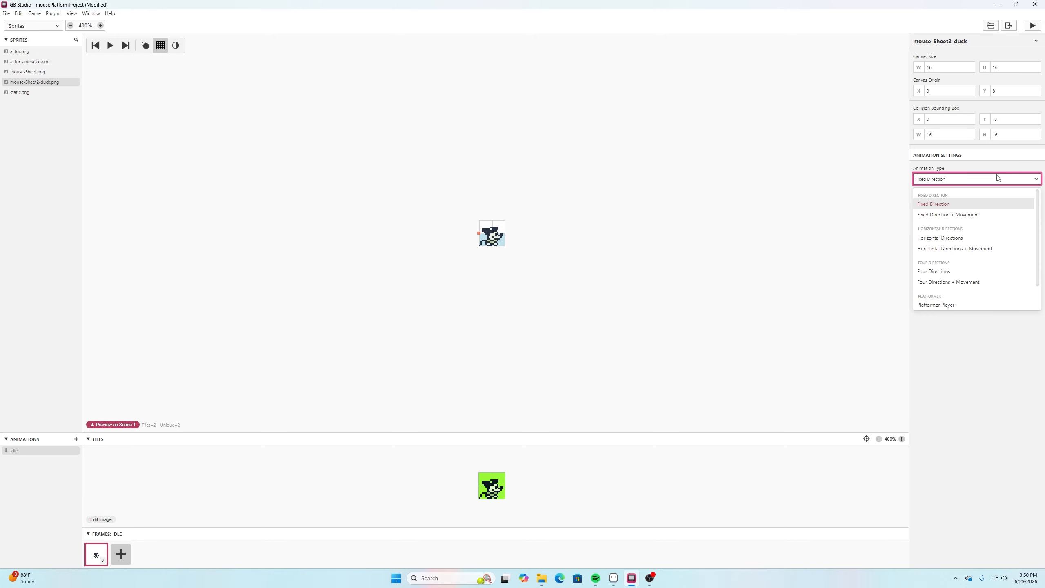
click(968, 304)
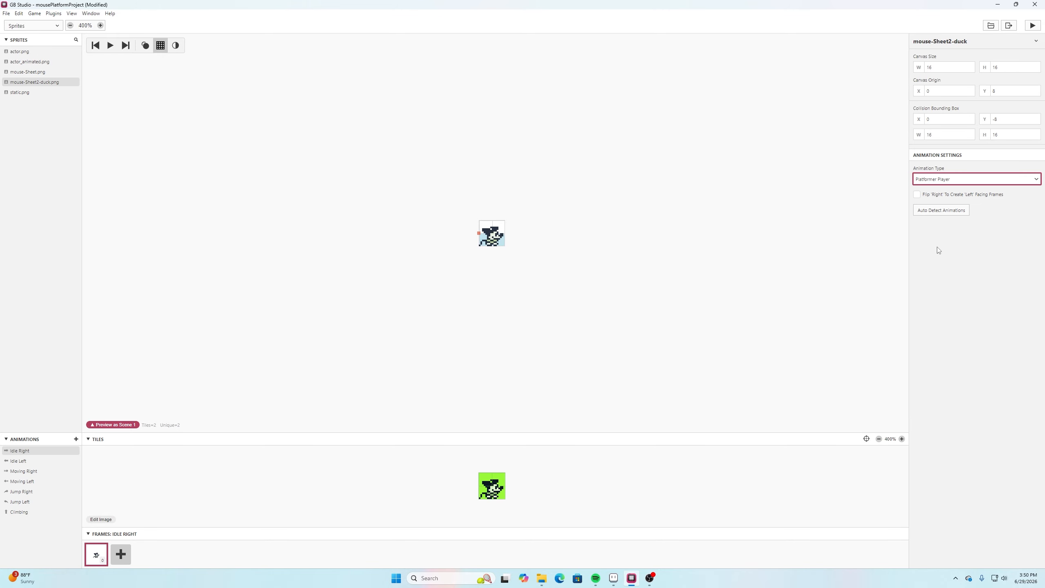
click(917, 194)
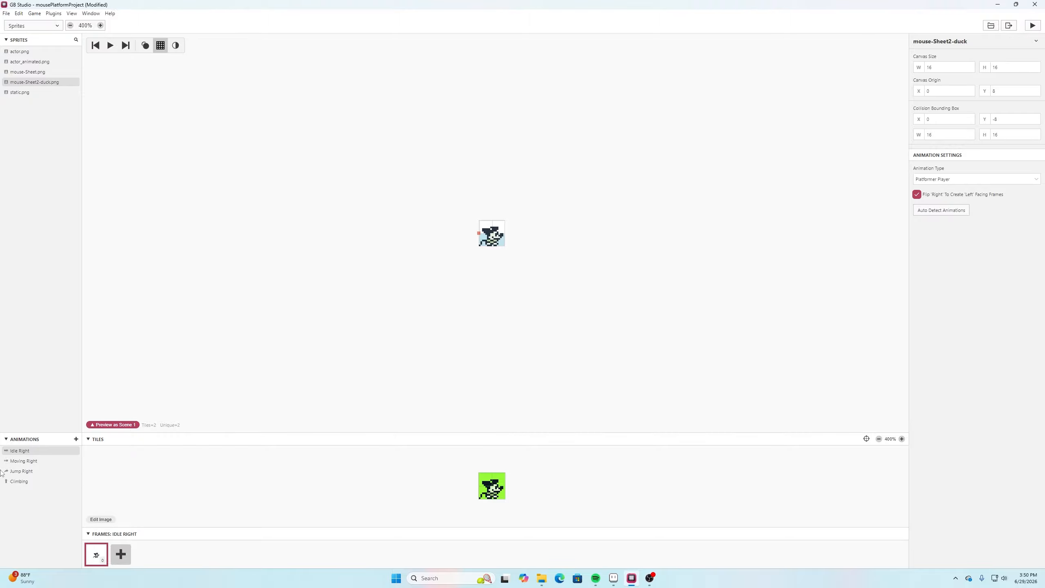
Give mouse-Sheet2-duck's Moving Right, Jump Right and Climbing animations one frame each, using the ducking mouse pose
click(21, 461)
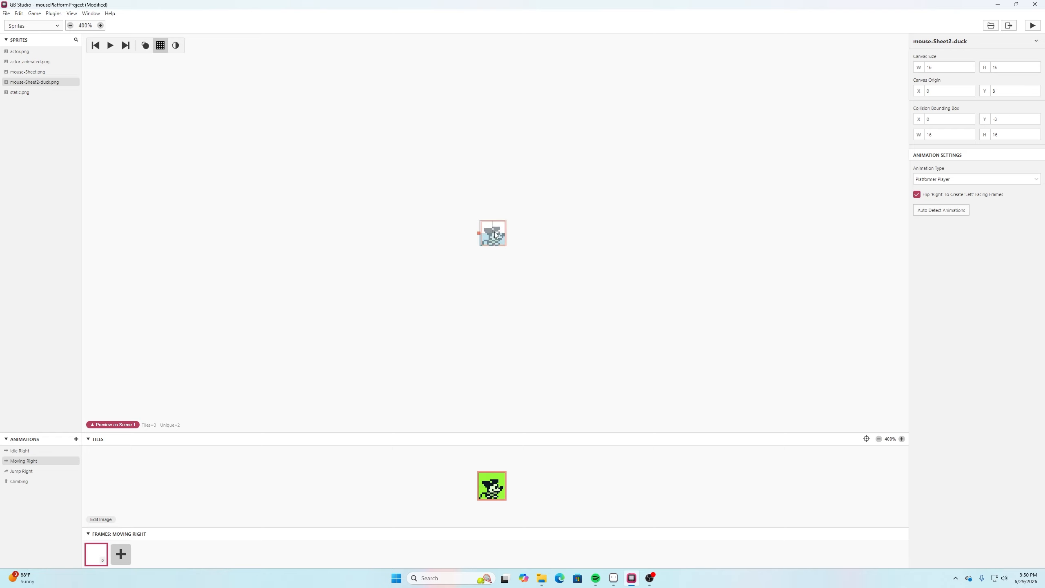
click(495, 234)
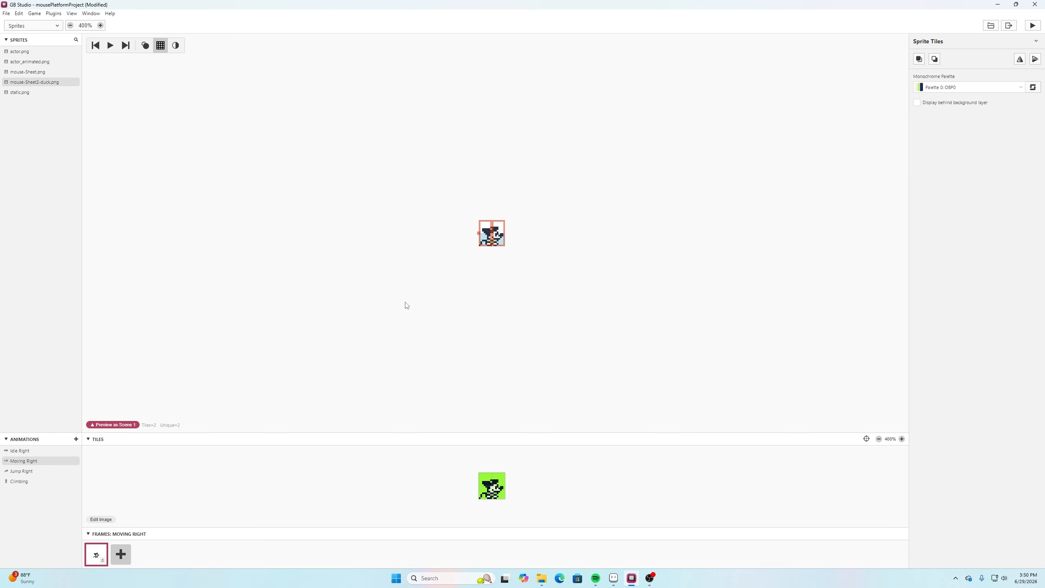
click(21, 471)
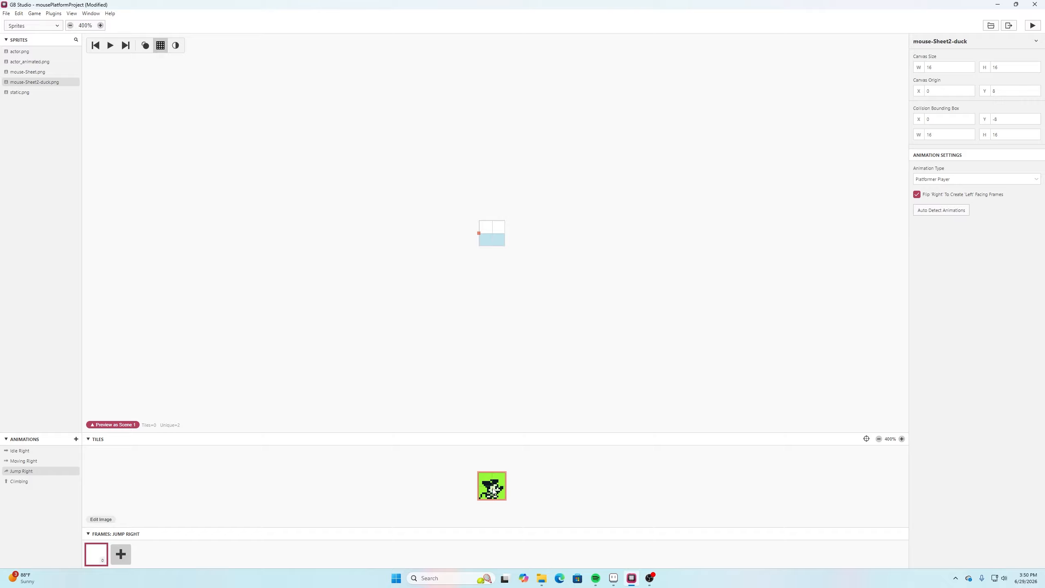
click(493, 235)
click(28, 482)
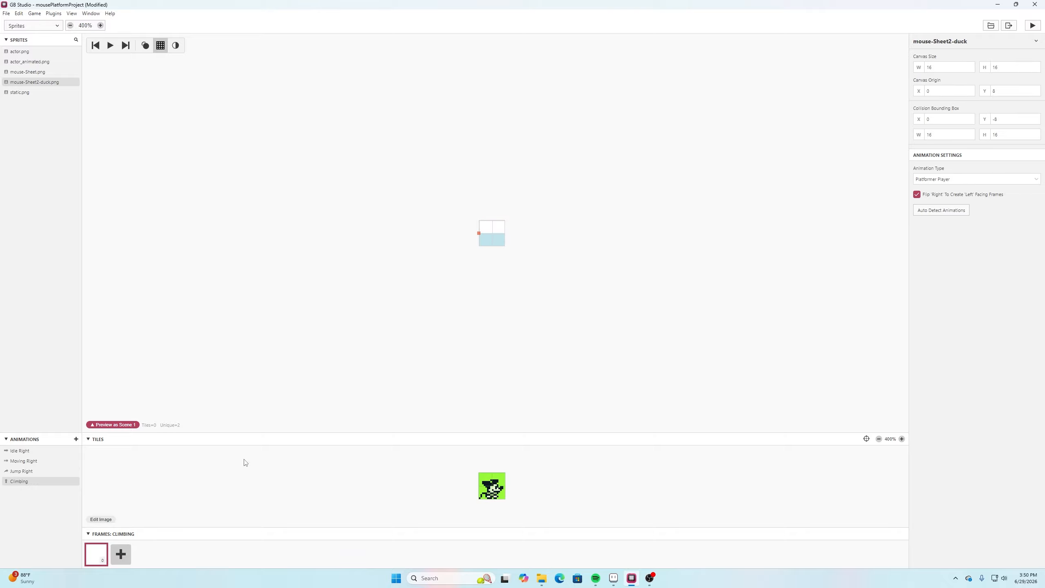
drag(491, 489, 500, 492)
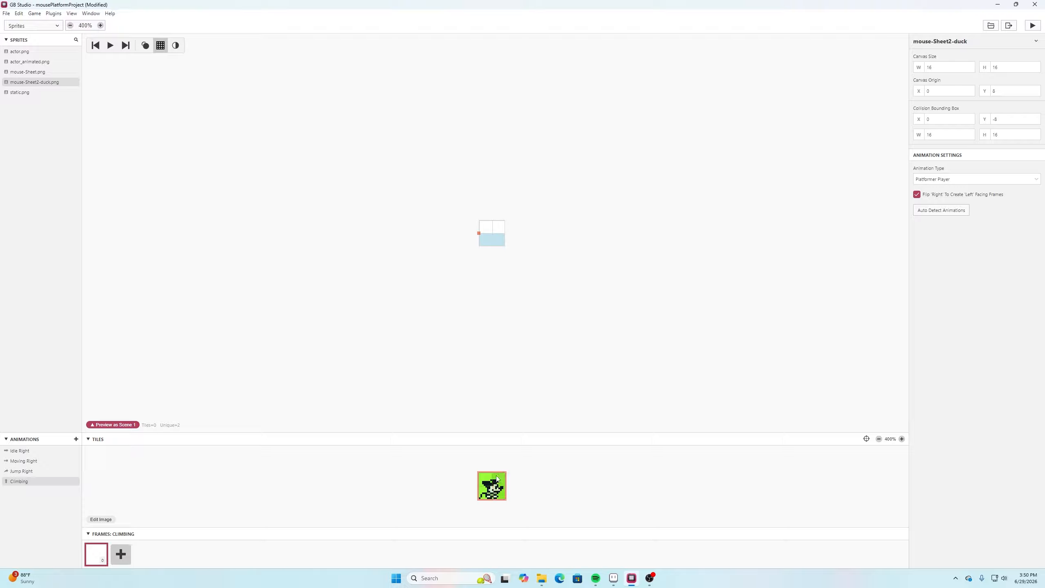
click(494, 237)
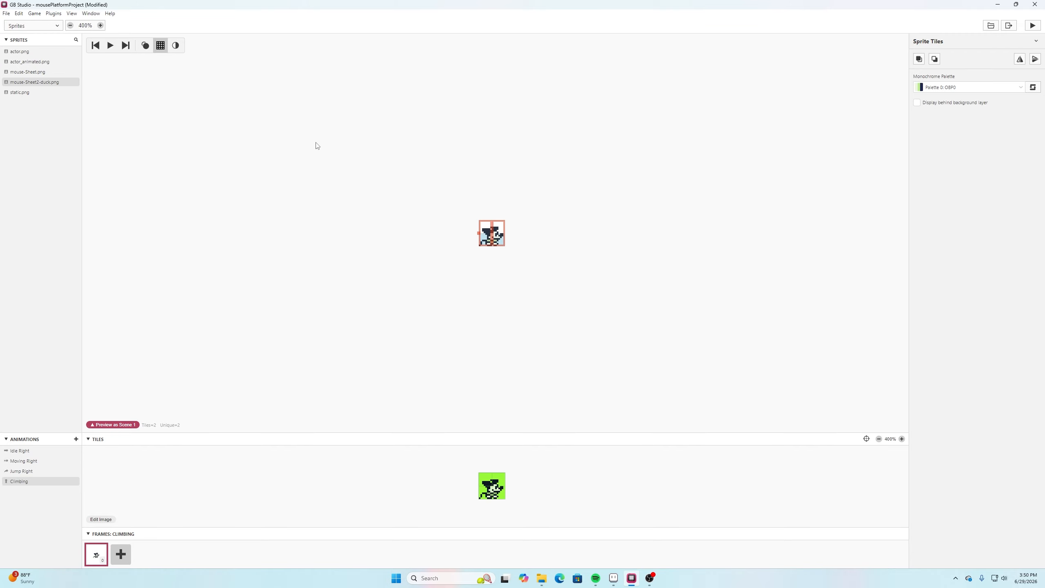
Set the height of mouse-Sheet2-duck's collision bounding box to 8
click(23, 451)
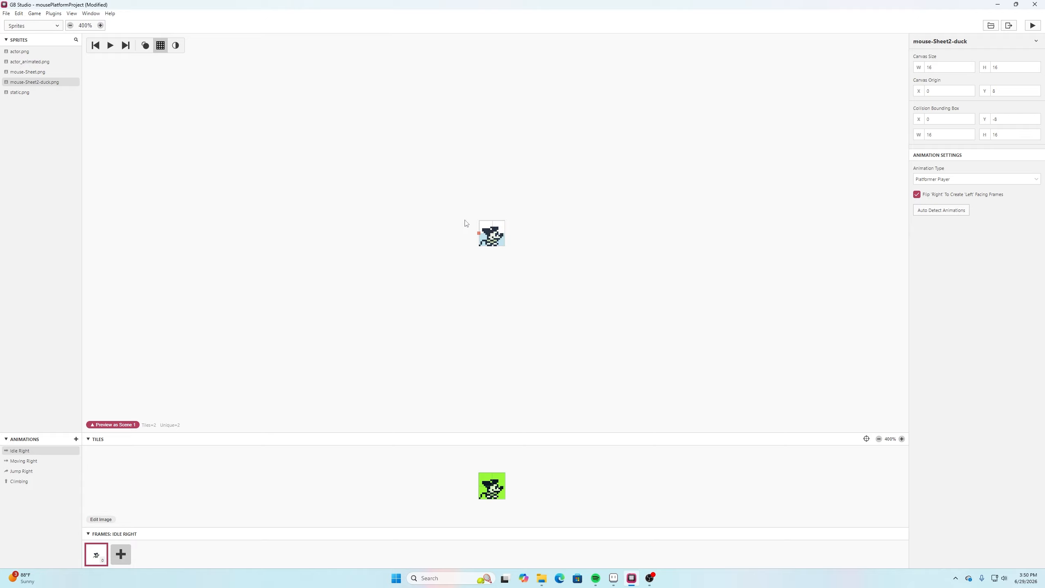
click(1035, 136)
click(1035, 136)
click(1035, 137)
click(1035, 137)
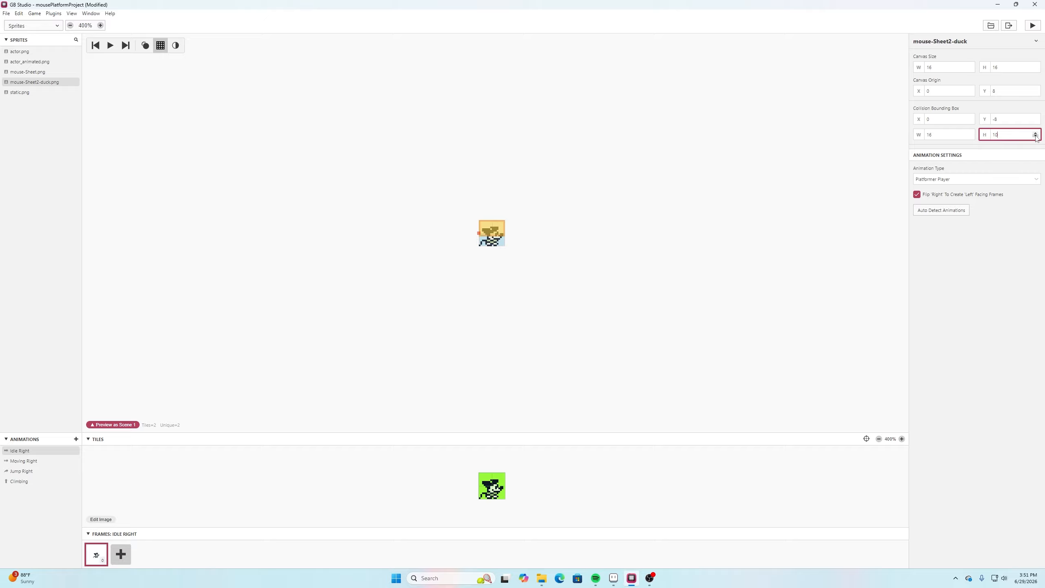
click(1035, 137)
Set the Y position of mouse-Sheet2-duck's collision bounding box to 0
click(1035, 118)
click(1035, 117)
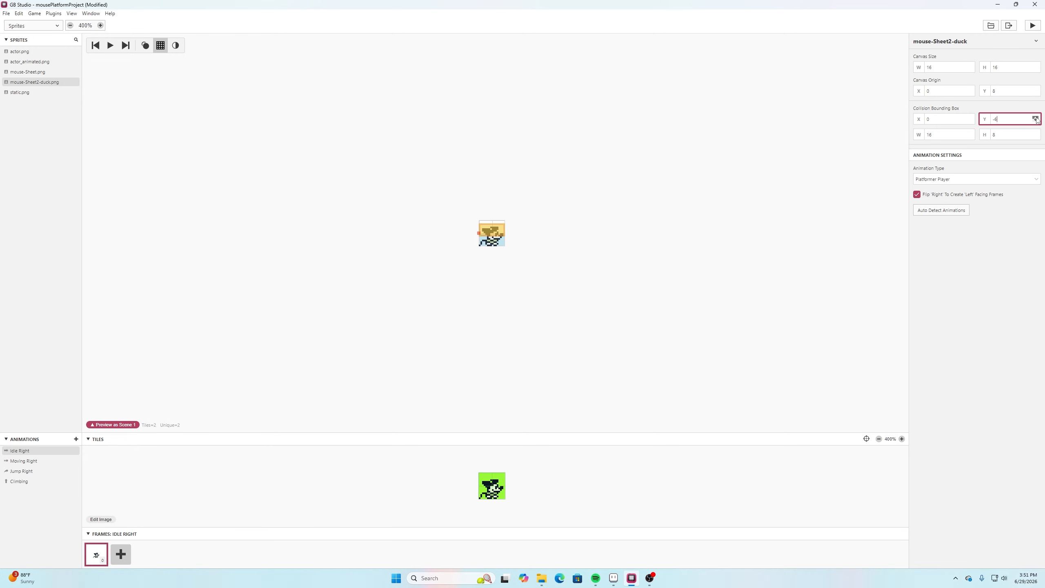
click(1035, 118)
click(1036, 118)
click(1035, 118)
click(1035, 118)
click(1035, 117)
click(1035, 118)
Review the animations of mouse-Sheet2-duck and the Default, gliding and running states of mouse-Sheet
click(36, 461)
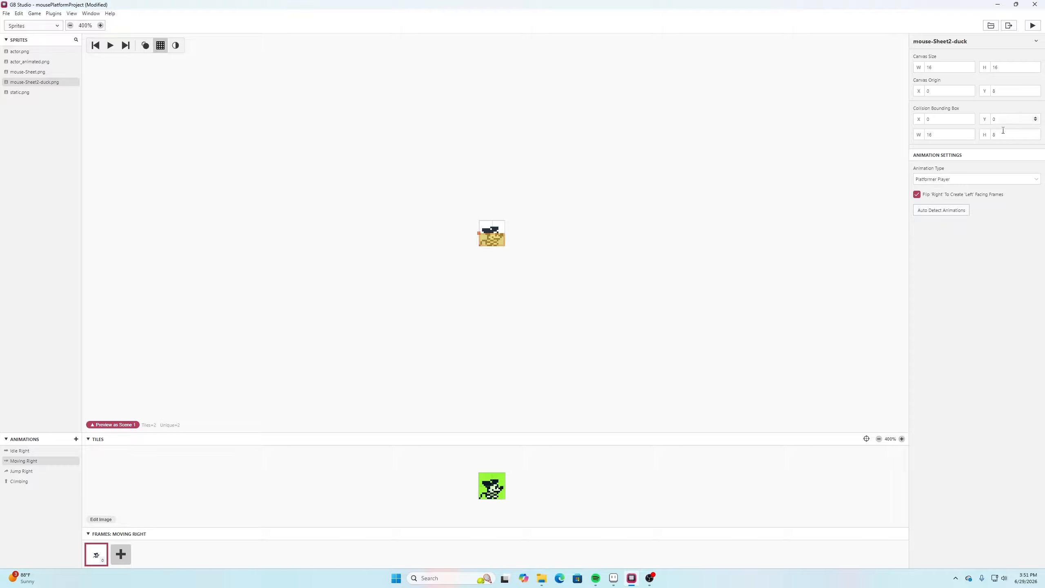
click(33, 451)
click(20, 462)
click(20, 472)
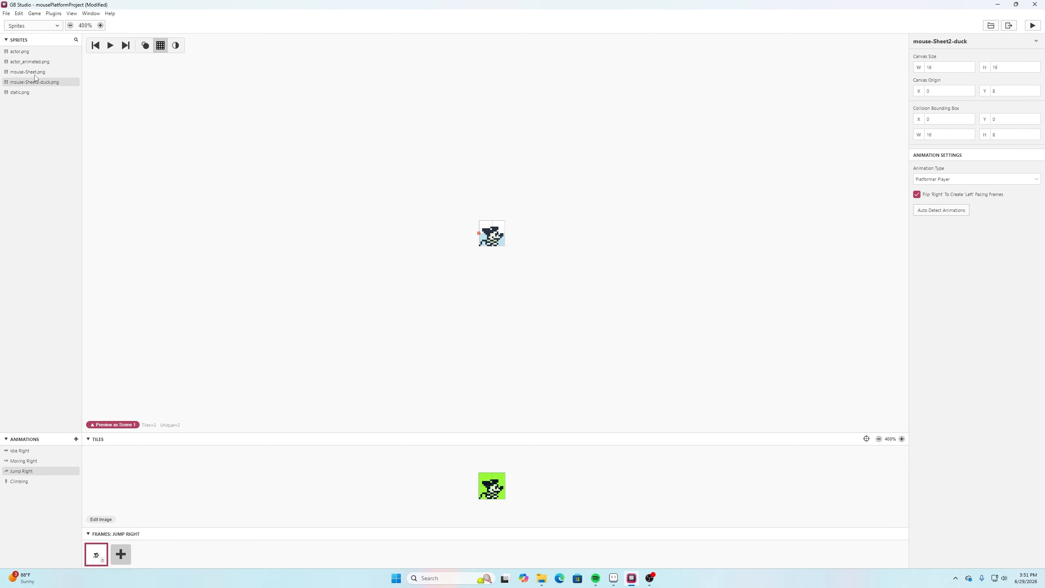
click(23, 72)
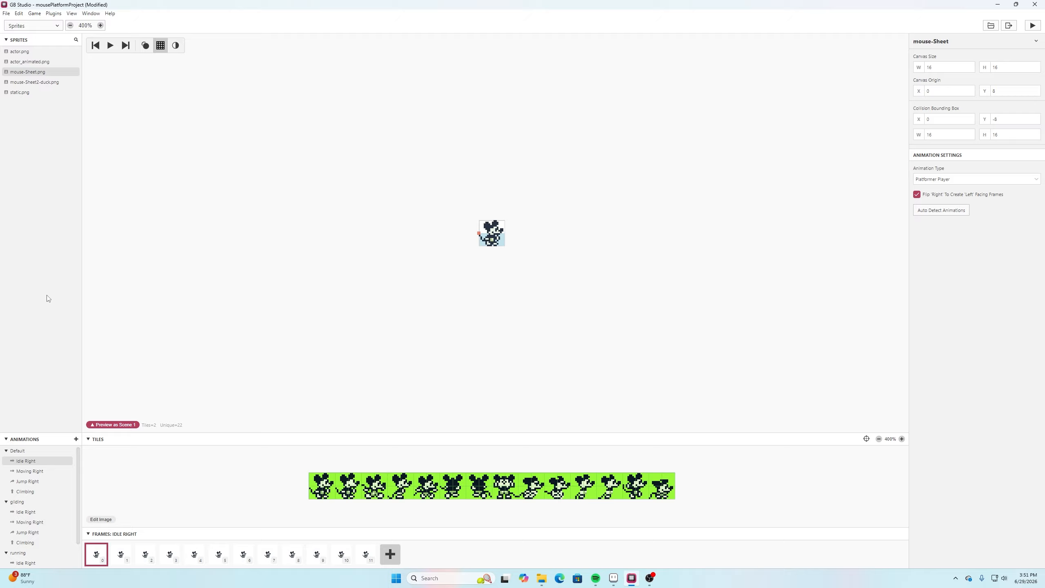
click(31, 472)
click(31, 501)
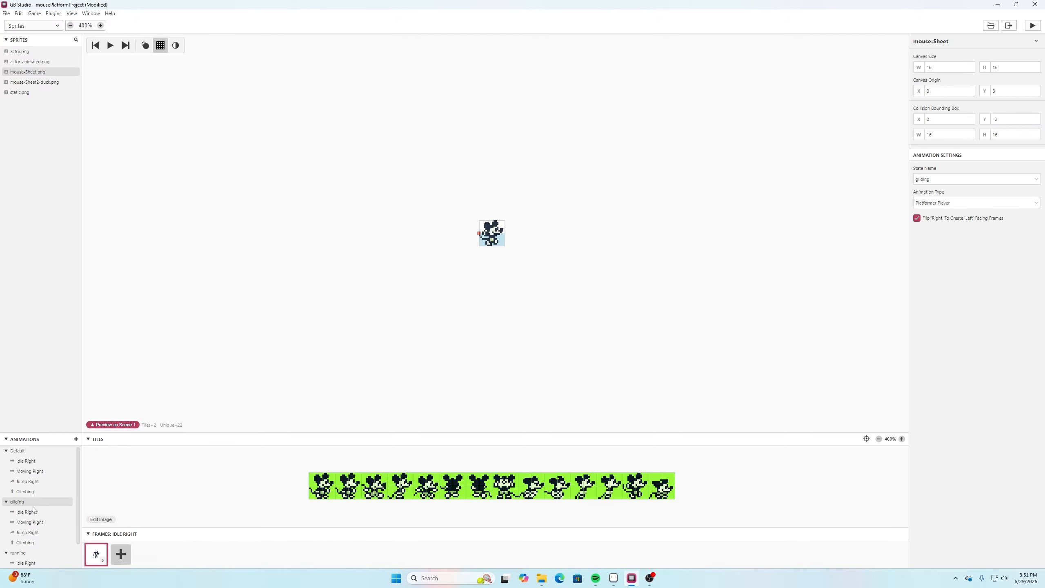
click(30, 532)
scroll(37, 493, down, 1)
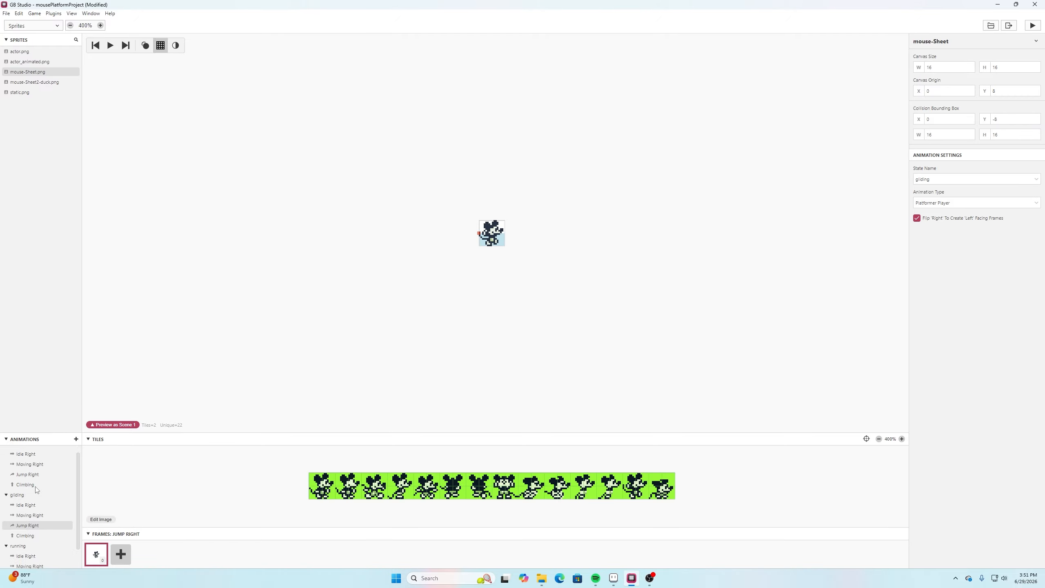
click(25, 533)
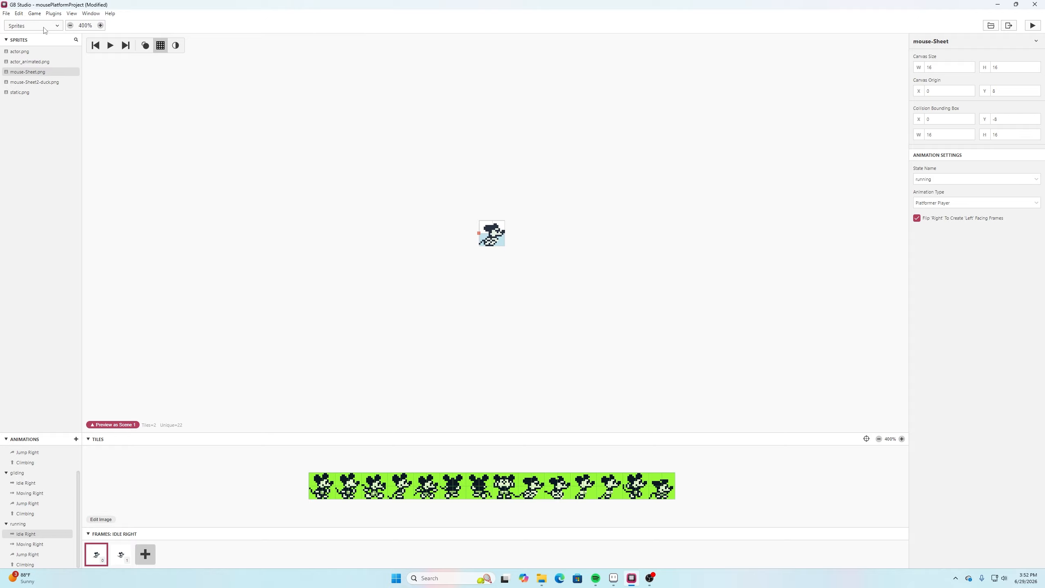
Save the project and go to the Game World view
click(6, 13)
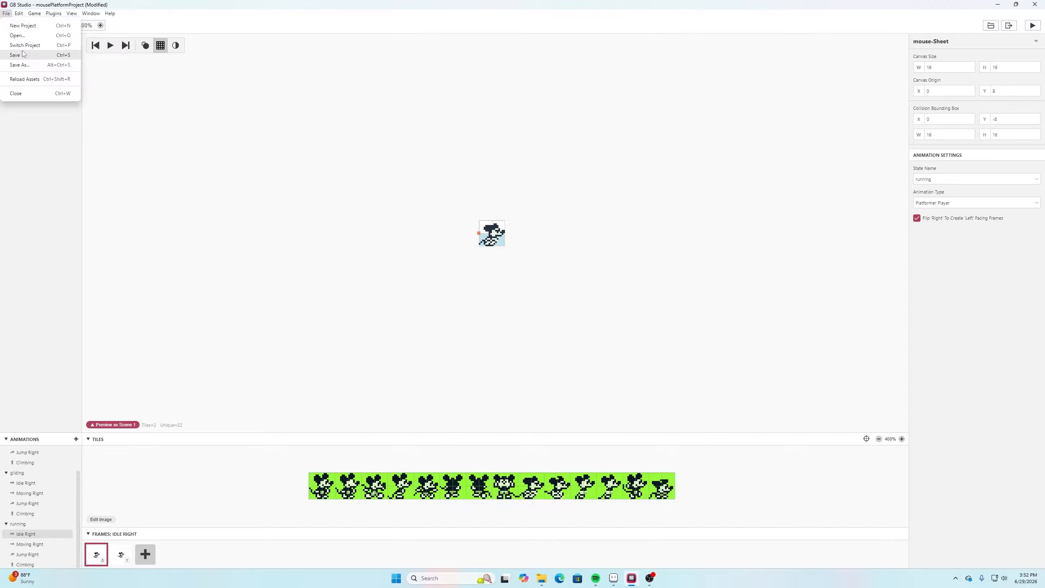
click(29, 55)
click(46, 28)
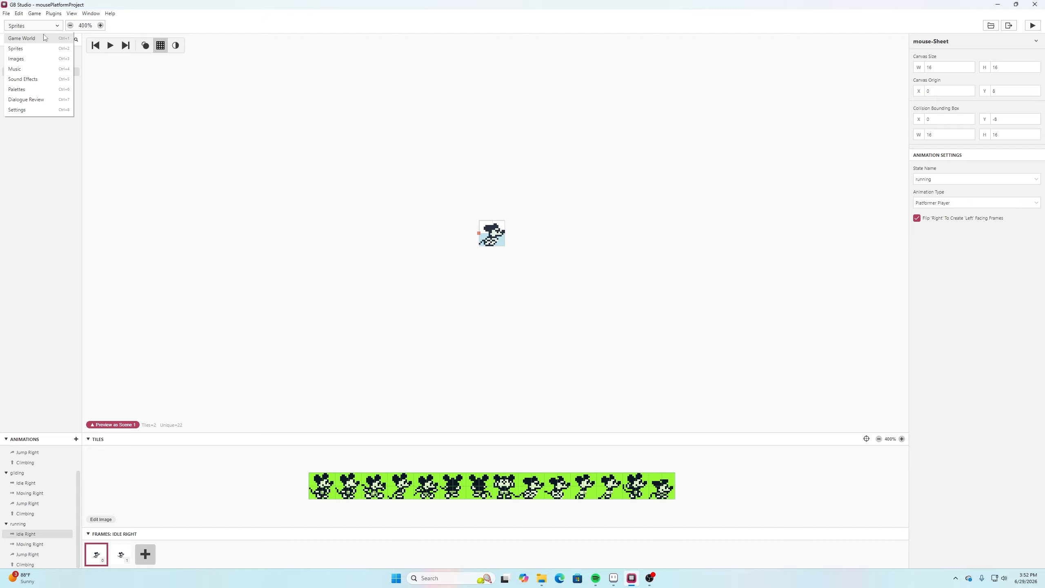
click(44, 38)
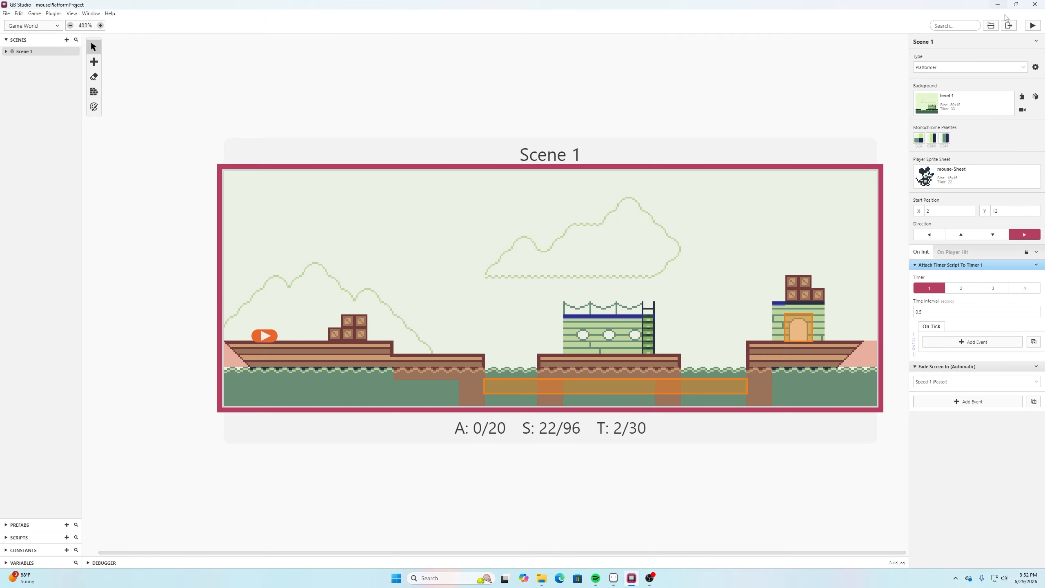
Playtest Scene 1 by walking the mouse both ways and jumping across the platforms, and close the game window
click(1032, 26)
key(Right)
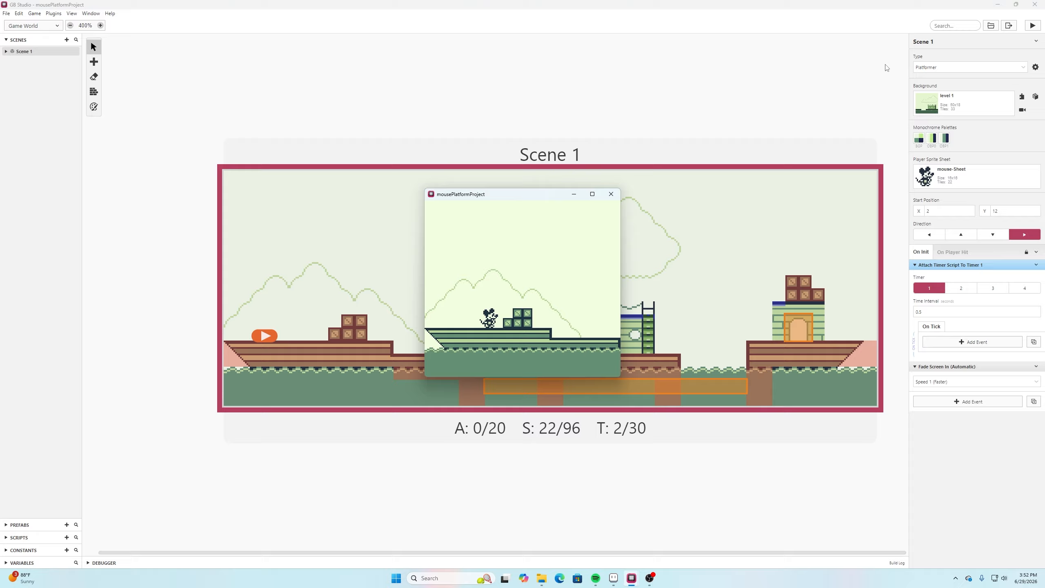
key(Left)
key(Right)
key(Left)
key(Right)
key(z)
key(Right)
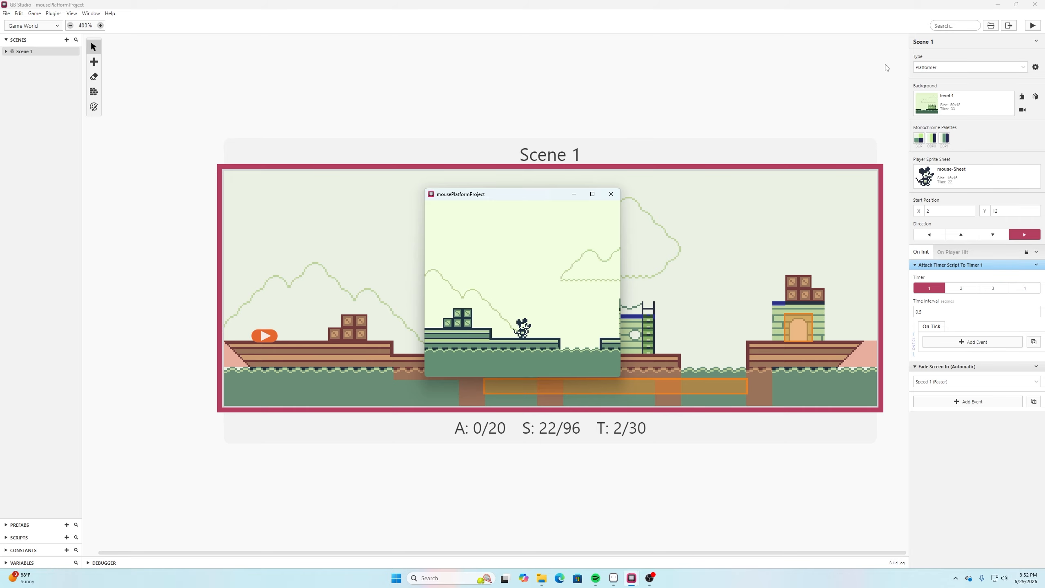
key(z)
key(z)
key(Right)
key(z)
key(z)
key(Right)
key(Right)
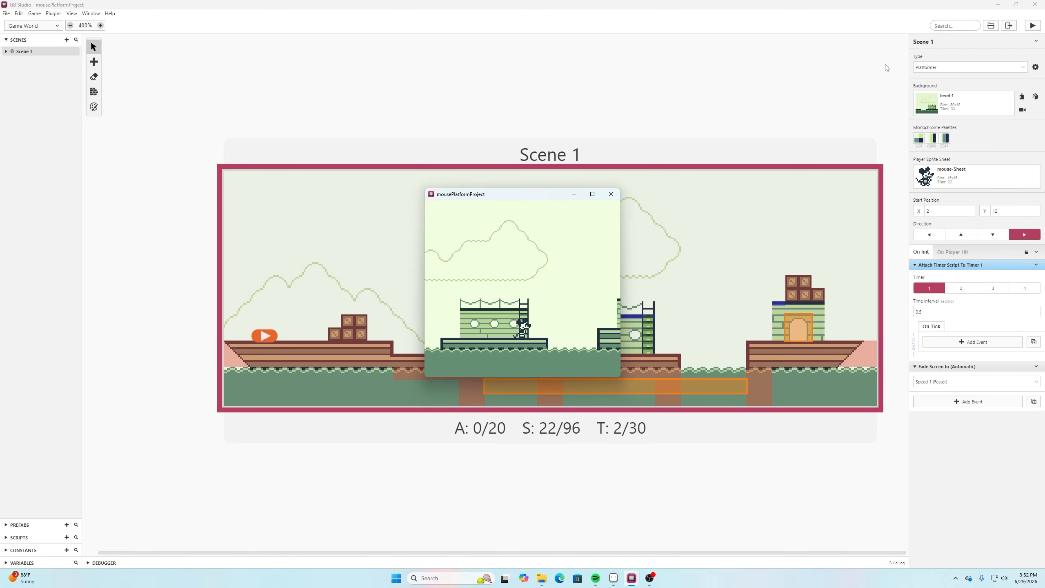
key(z)
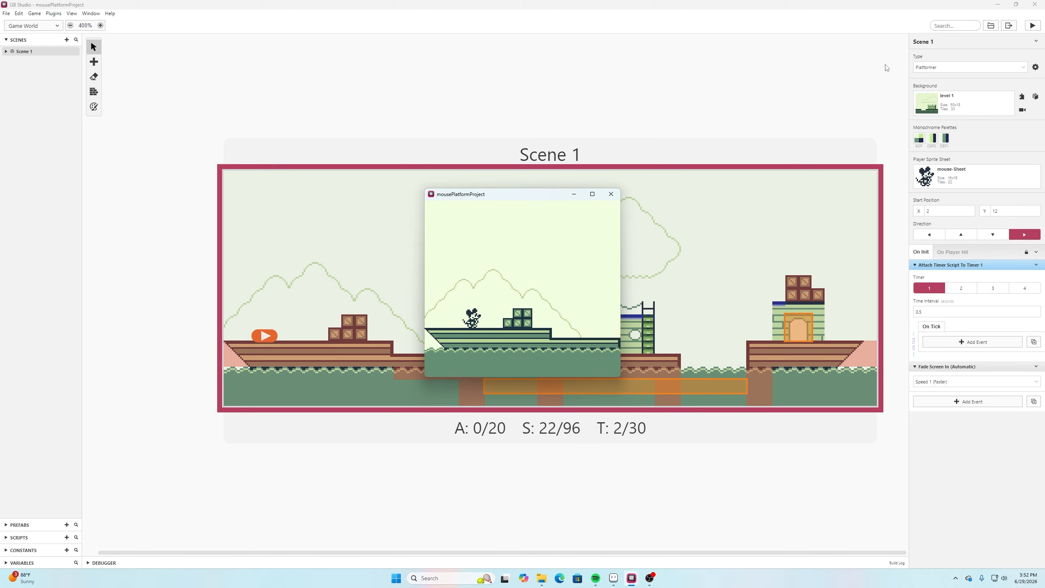
key(Right)
key(Left)
key(Right)
click(615, 196)
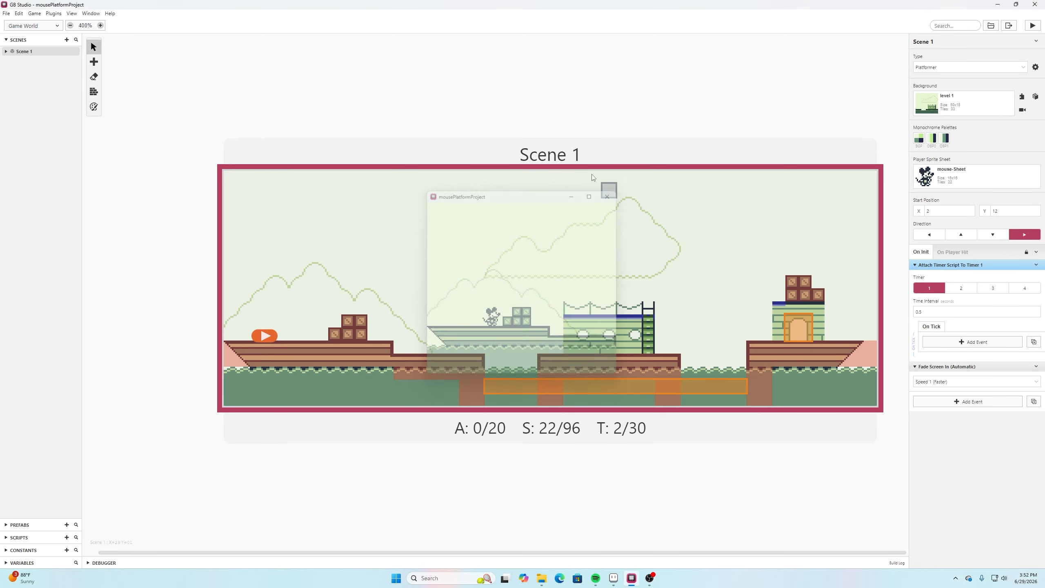
In the project settings, set the Platformer scene type's Running Animation State to running
click(37, 27)
click(18, 109)
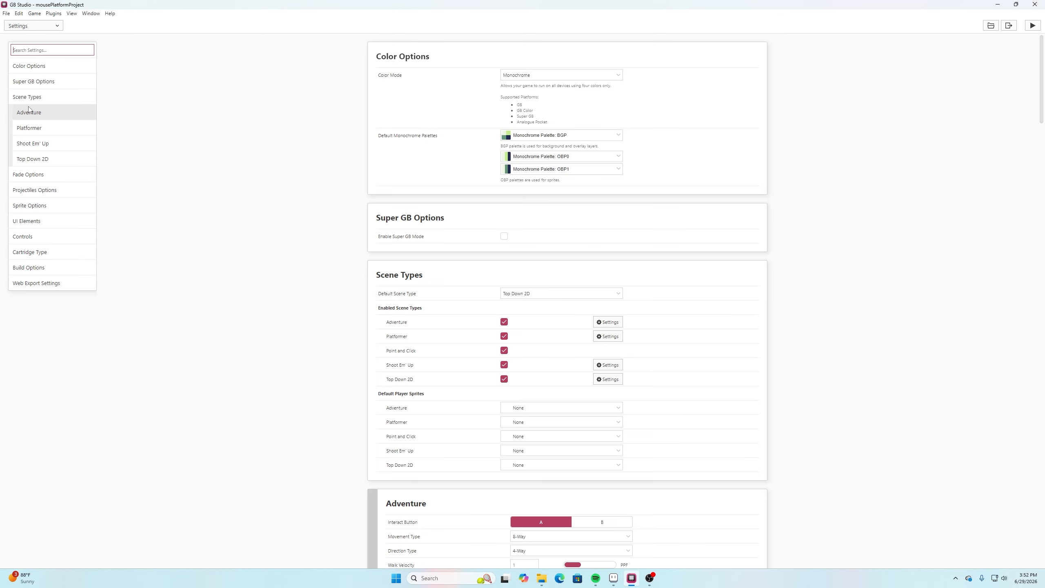
scroll(636, 461, down, 15)
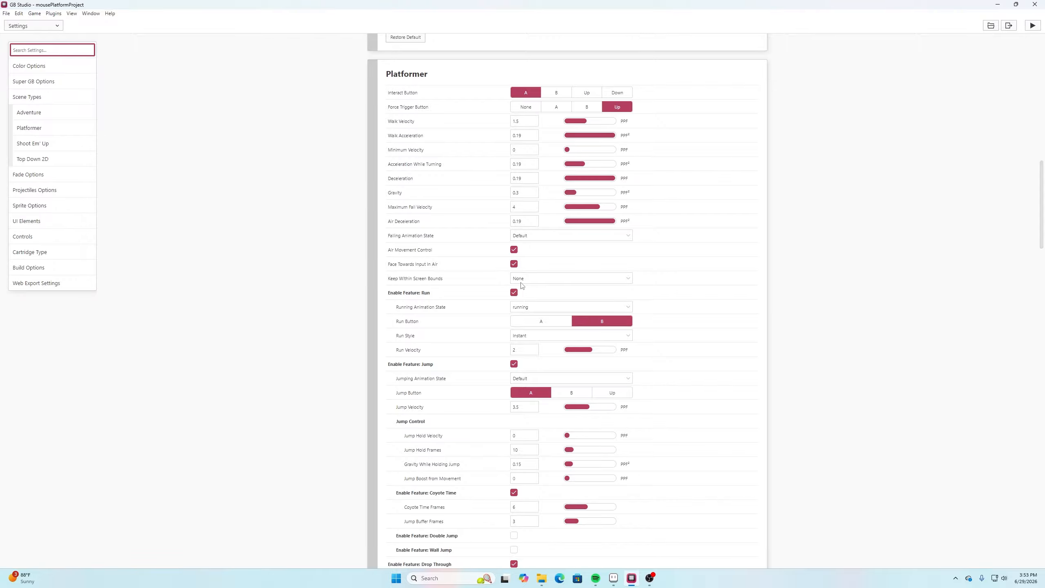
click(524, 304)
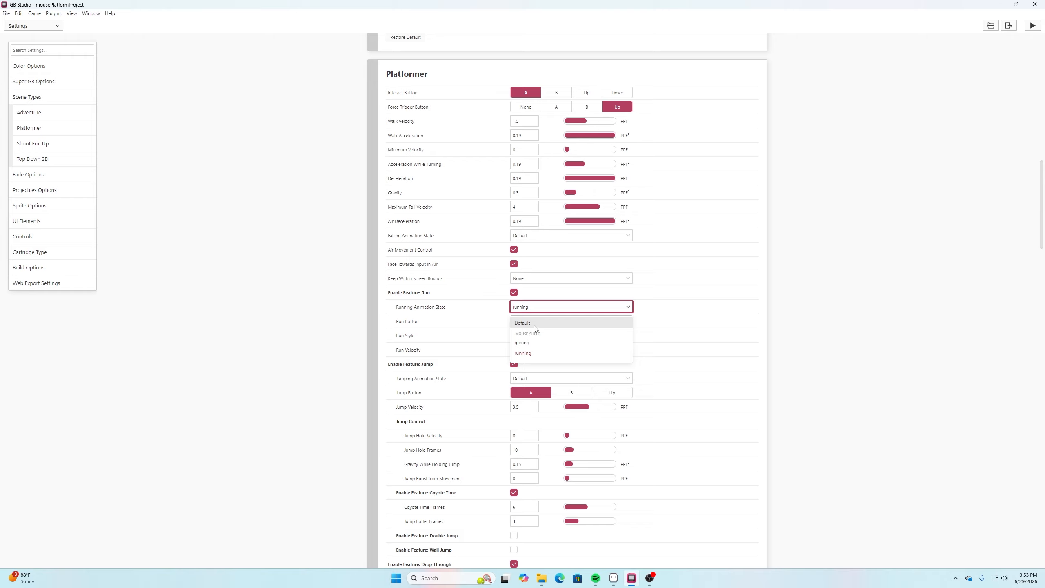
click(525, 354)
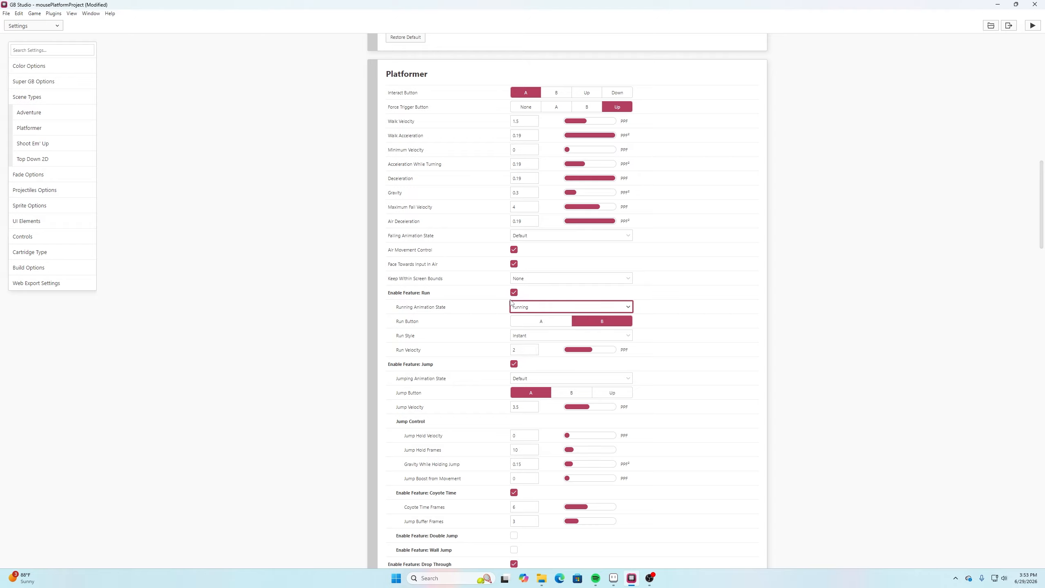
Set the Platformer scene type's Float Animation State to gliding
scroll(514, 302, down, 1)
scroll(515, 302, down, 1)
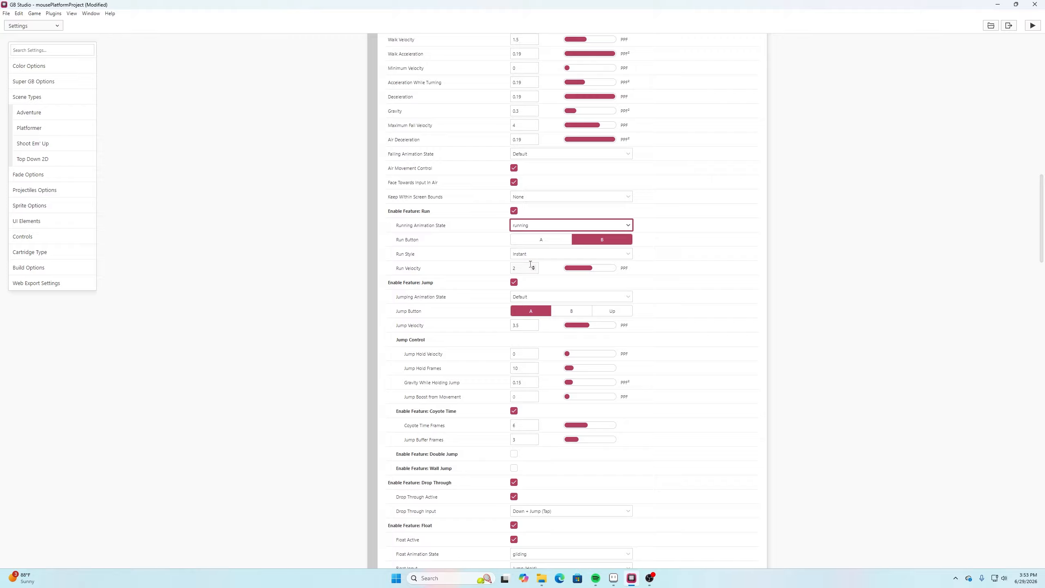
scroll(532, 270, down, 1)
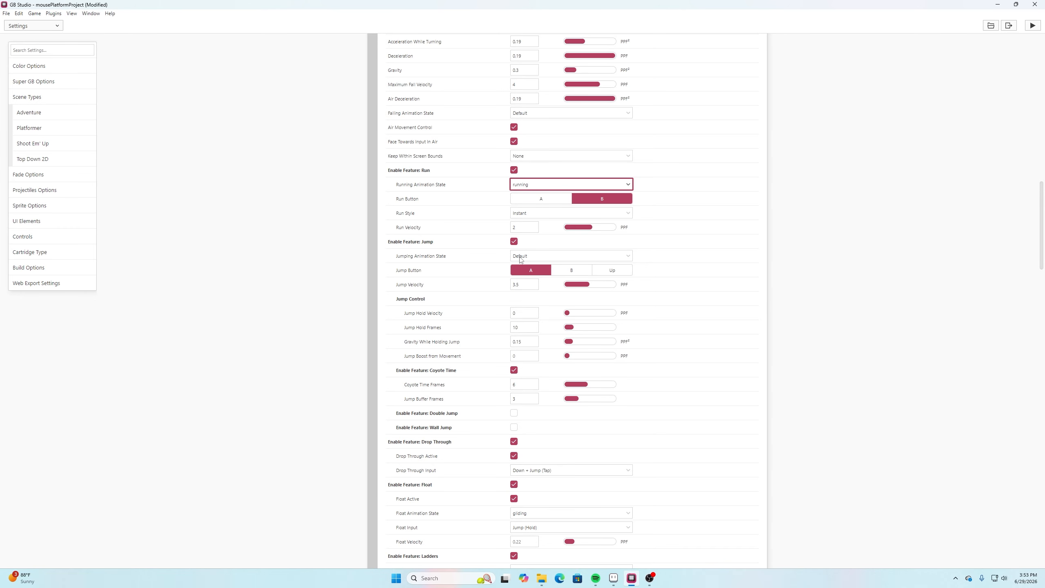
scroll(509, 258, down, 1)
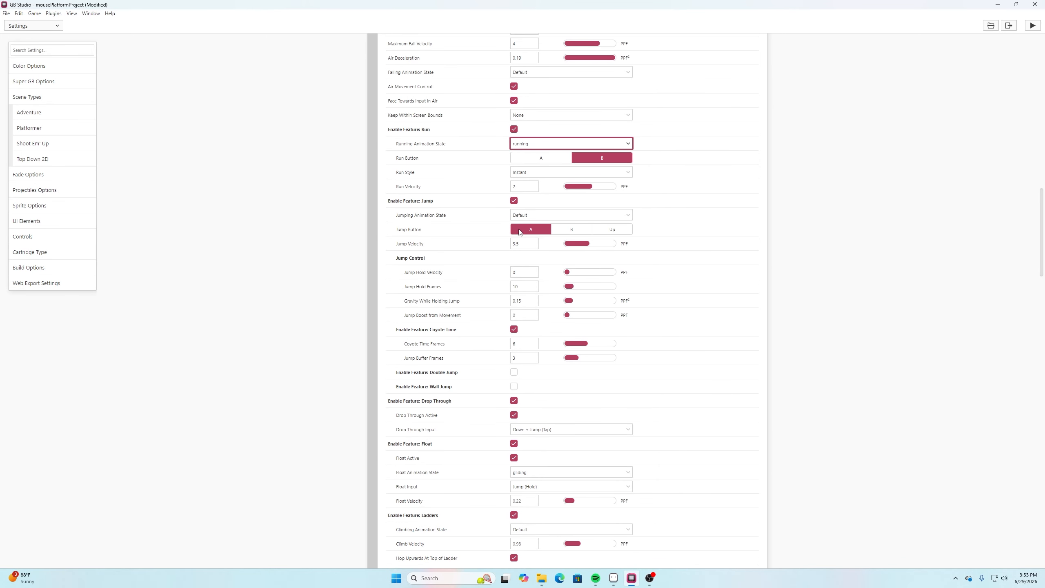
scroll(504, 226, down, 1)
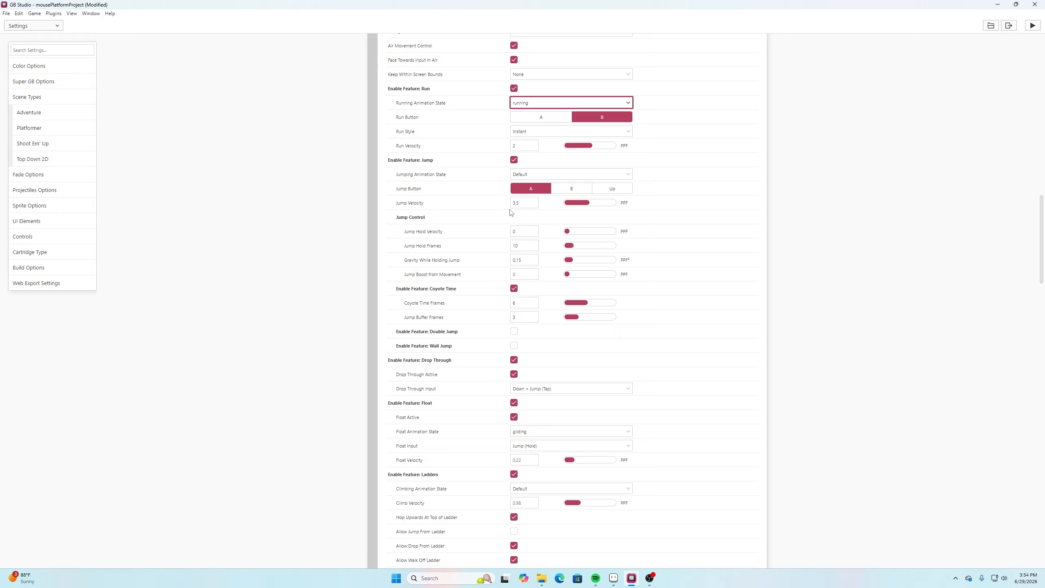
scroll(511, 211, down, 2)
scroll(513, 210, down, 1)
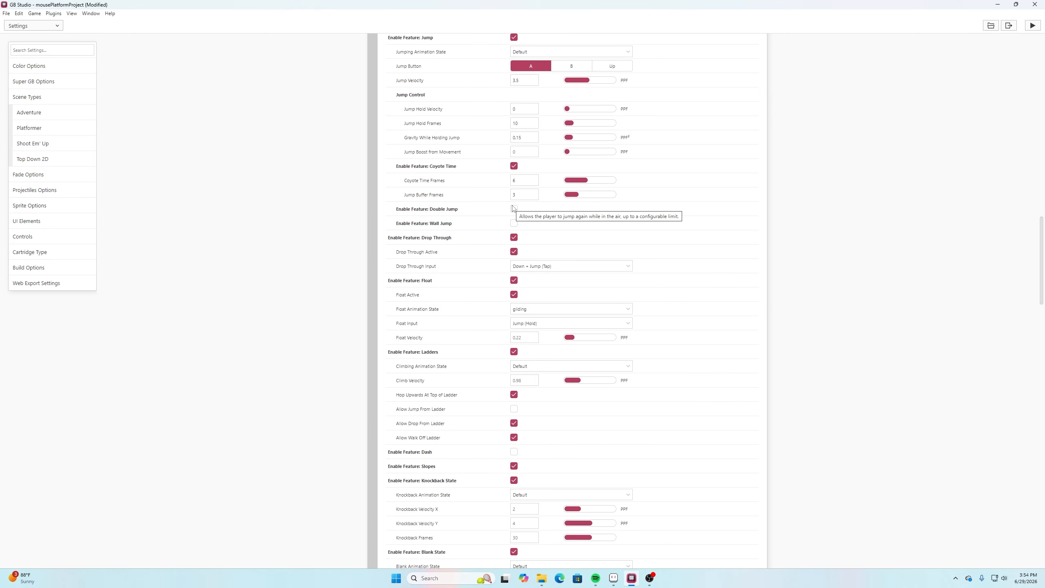
scroll(513, 208, down, 1)
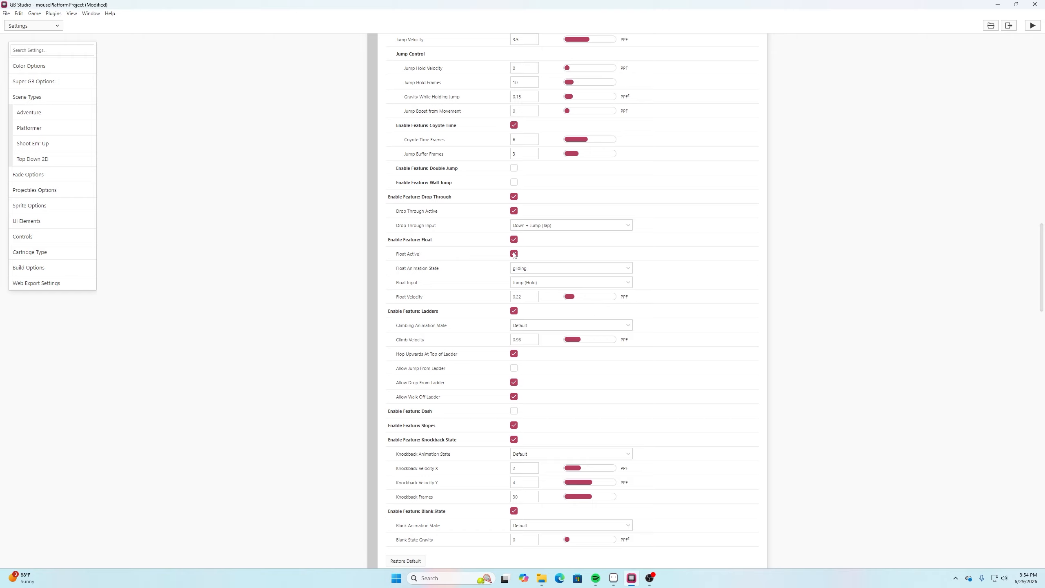
click(521, 270)
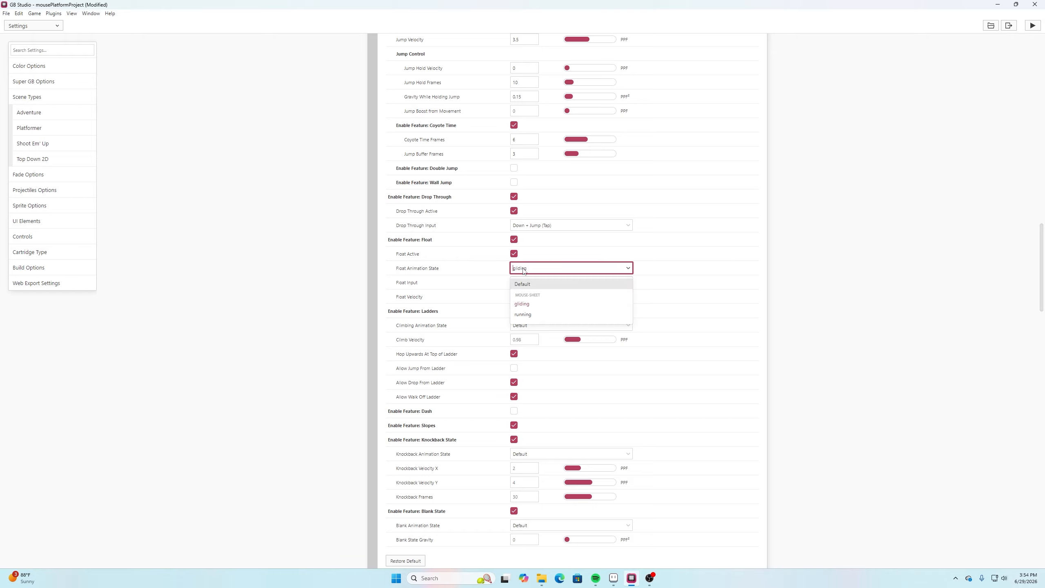
click(529, 304)
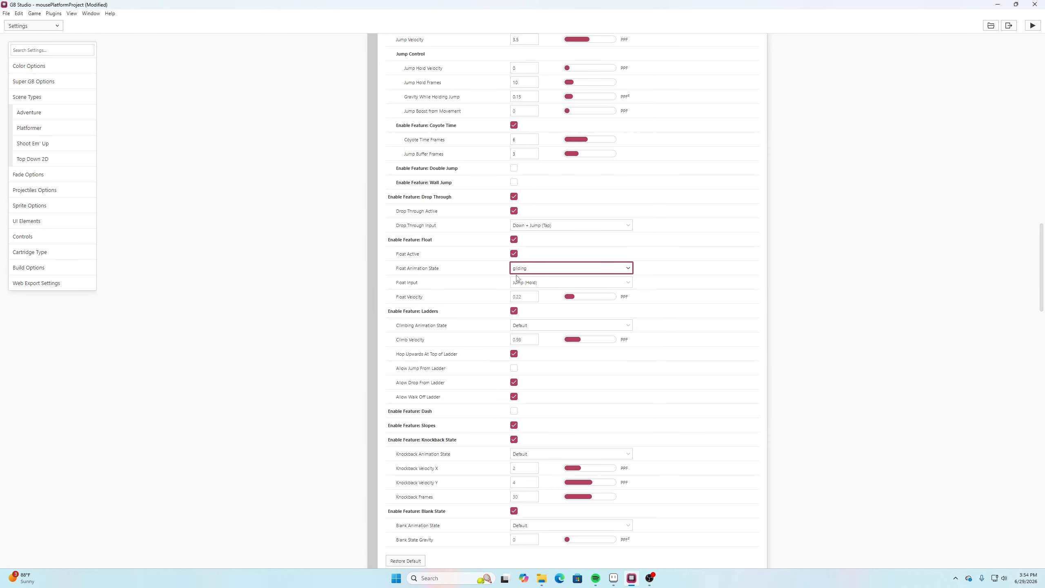
Review the remaining Platformer settings, including ladders, knockback and blank state, and return to the Game World view
scroll(481, 304, down, 3)
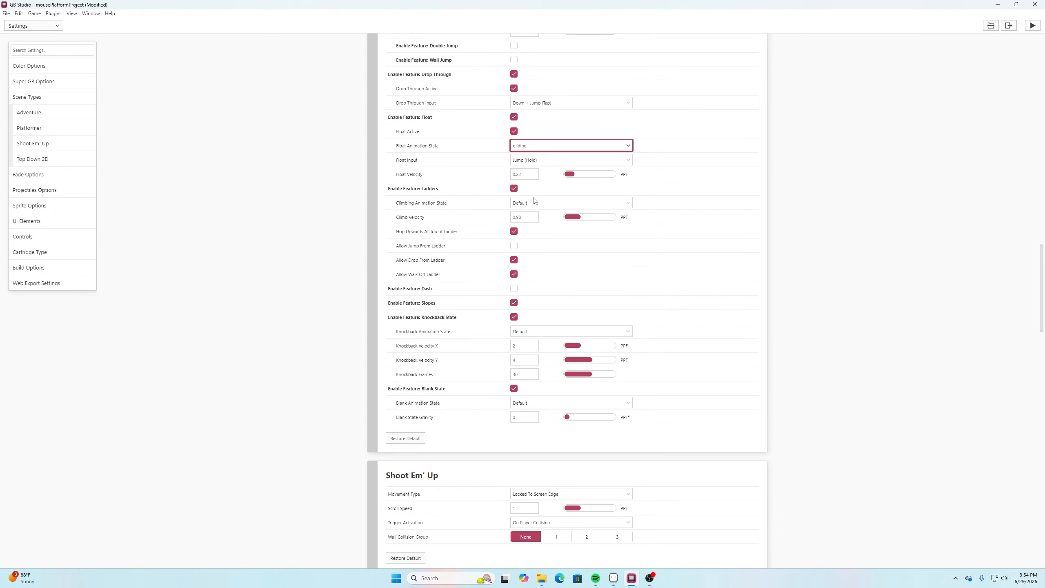
scroll(533, 203, down, 2)
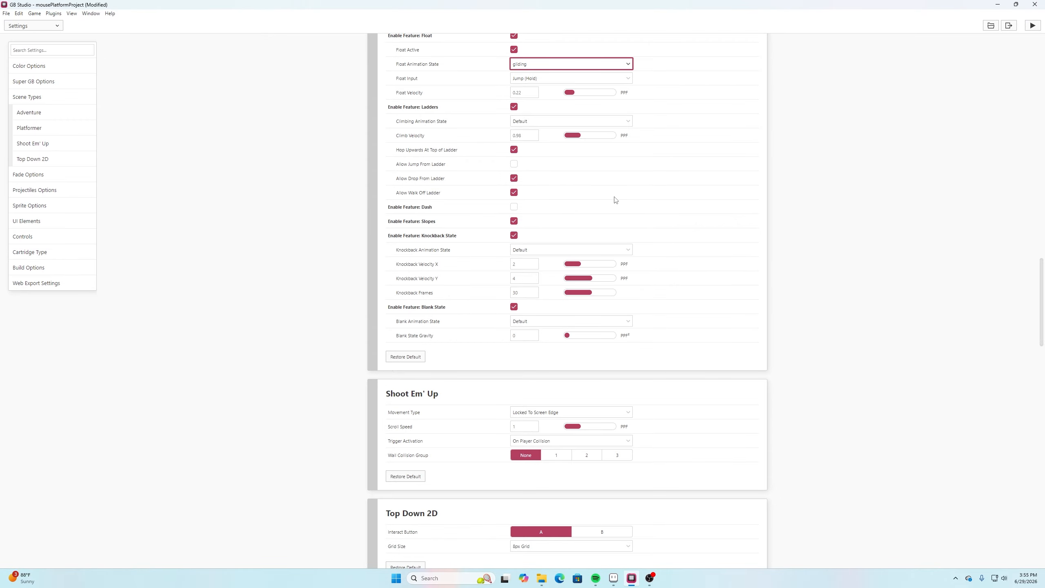
scroll(614, 198, down, 2)
scroll(613, 187, down, 7)
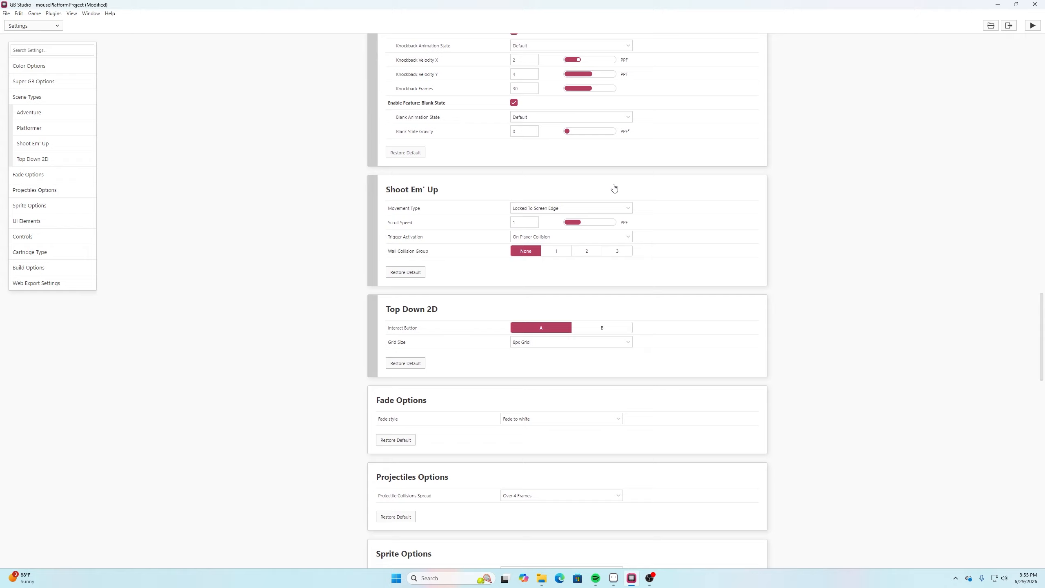
scroll(614, 184, up, 20)
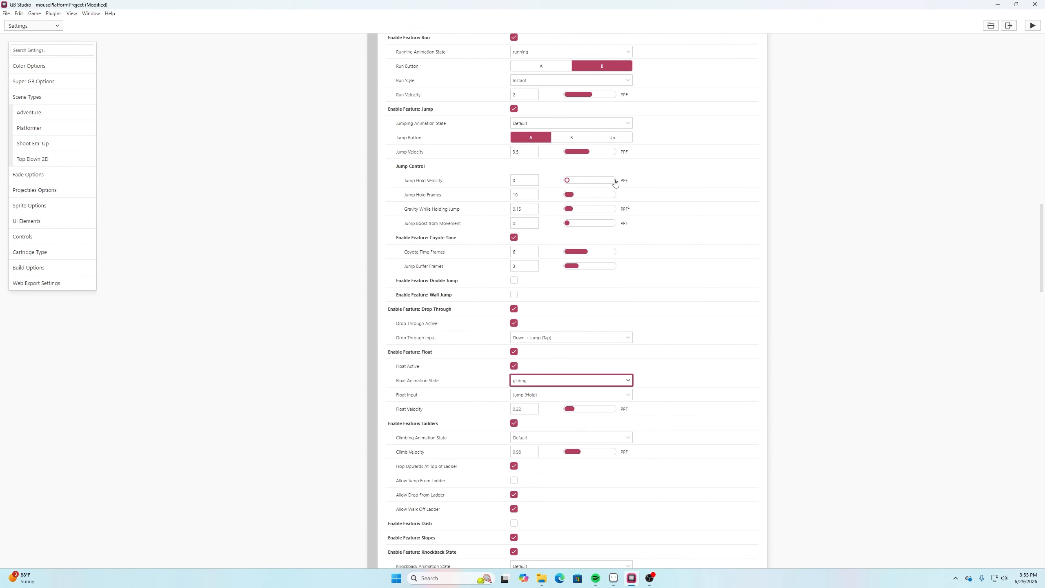
click(39, 26)
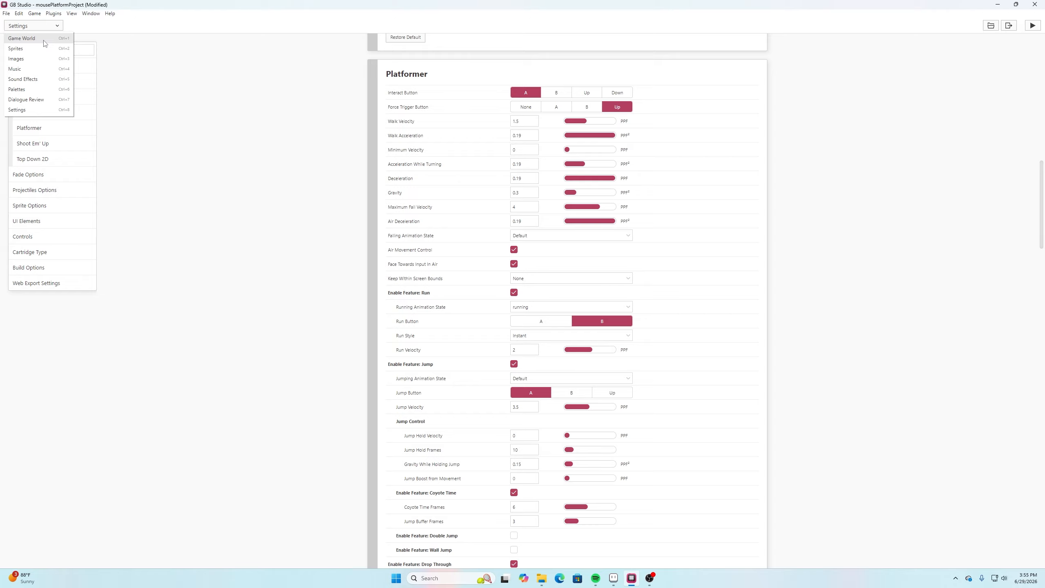
click(44, 43)
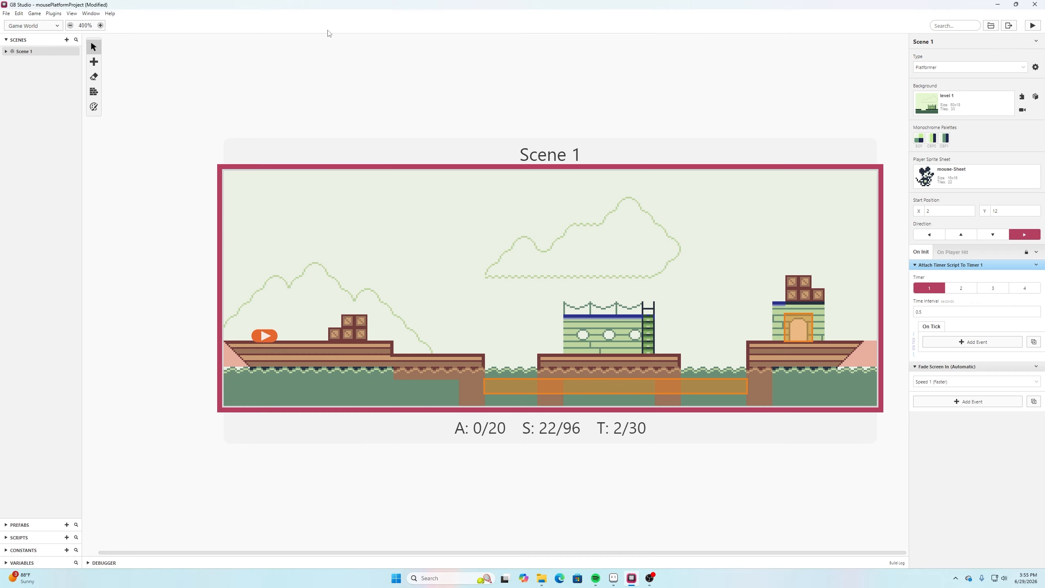
Check the installed program version in the About window and close that window
click(111, 13)
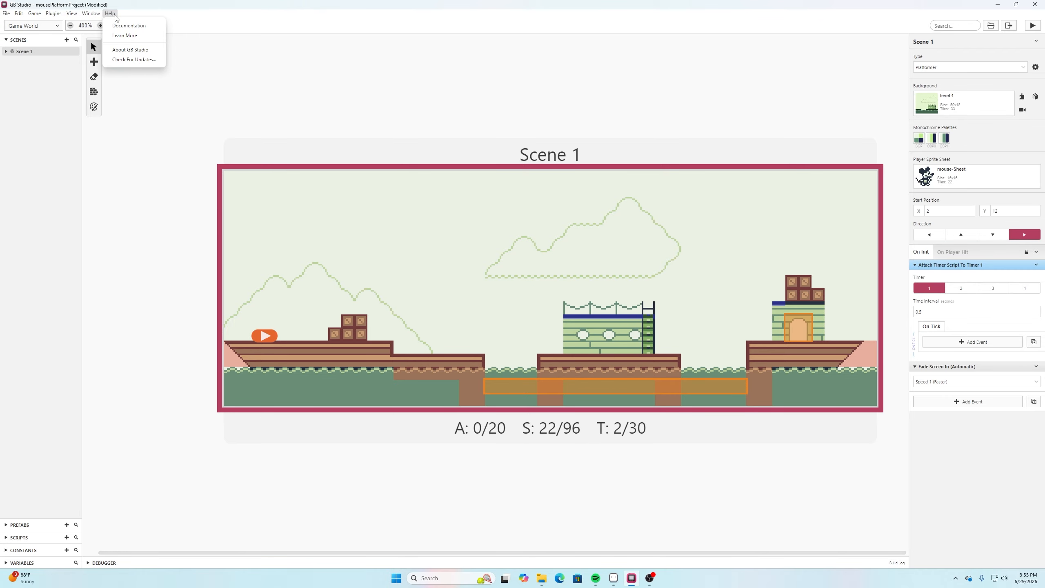
click(130, 50)
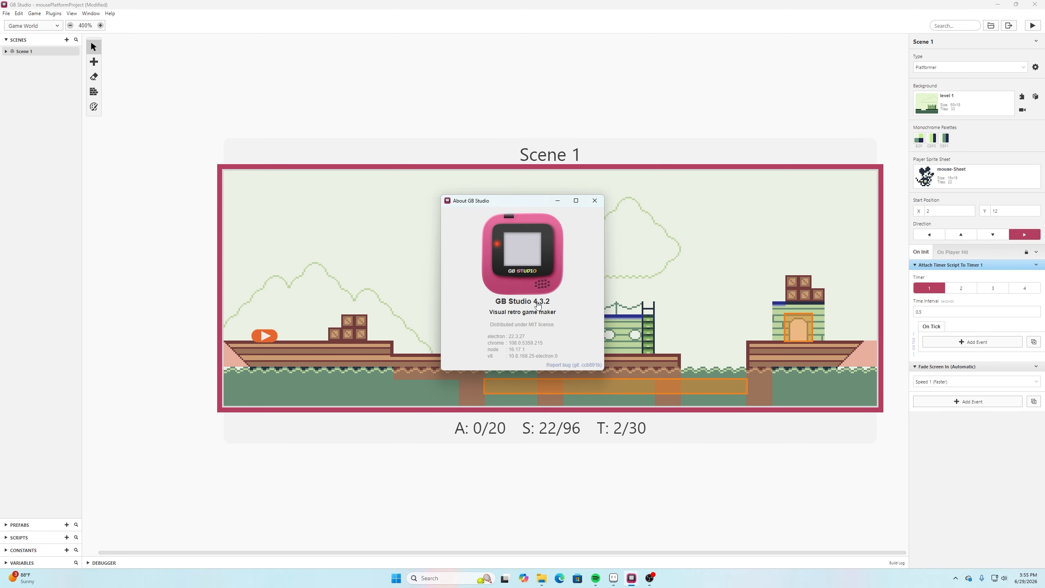
click(594, 201)
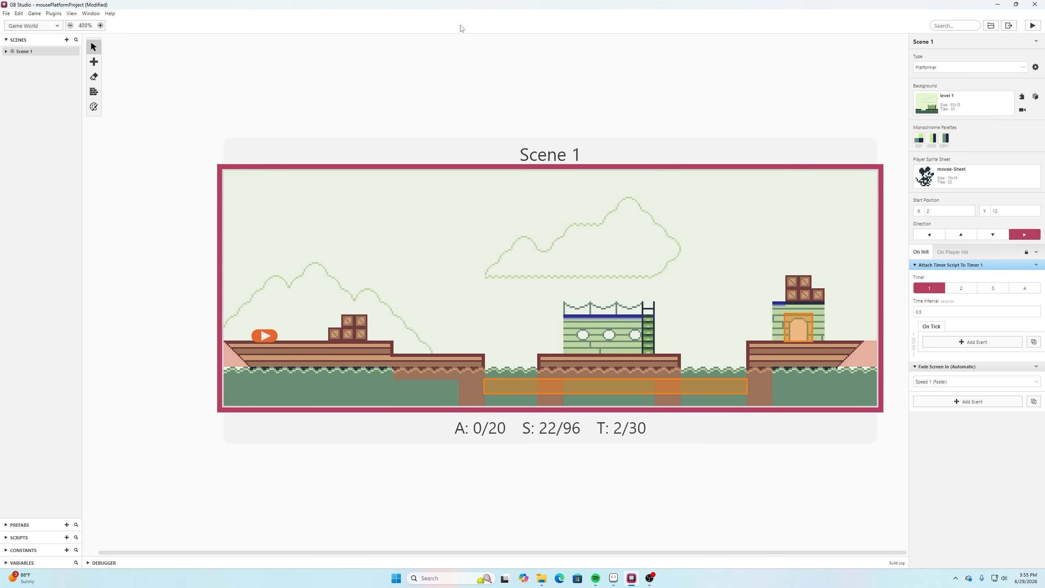
Playtest Scene 1 by moving the mouse both ways, jumping and gliding between the boat and the middle platform
click(1033, 26)
key(Right)
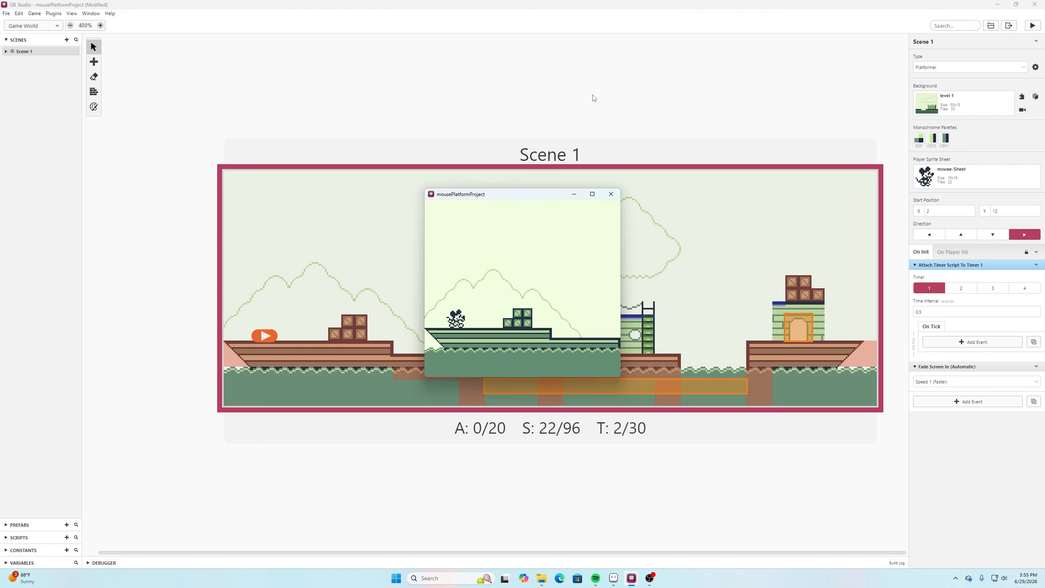
key(Left)
key(Right)
key(z)
key(Left)
key(Right)
key(z)
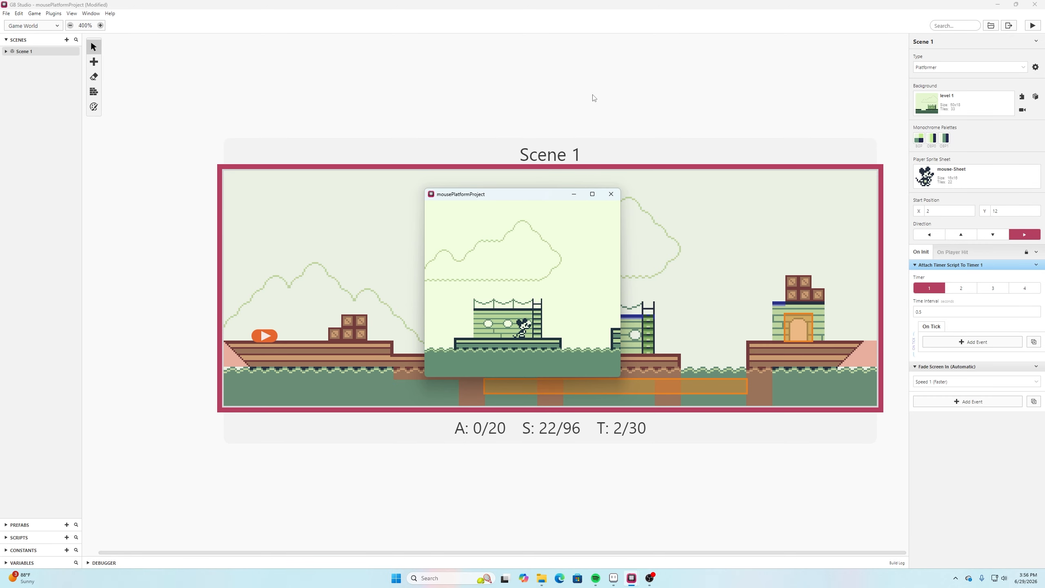
key(Left)
key(z)
key(z)
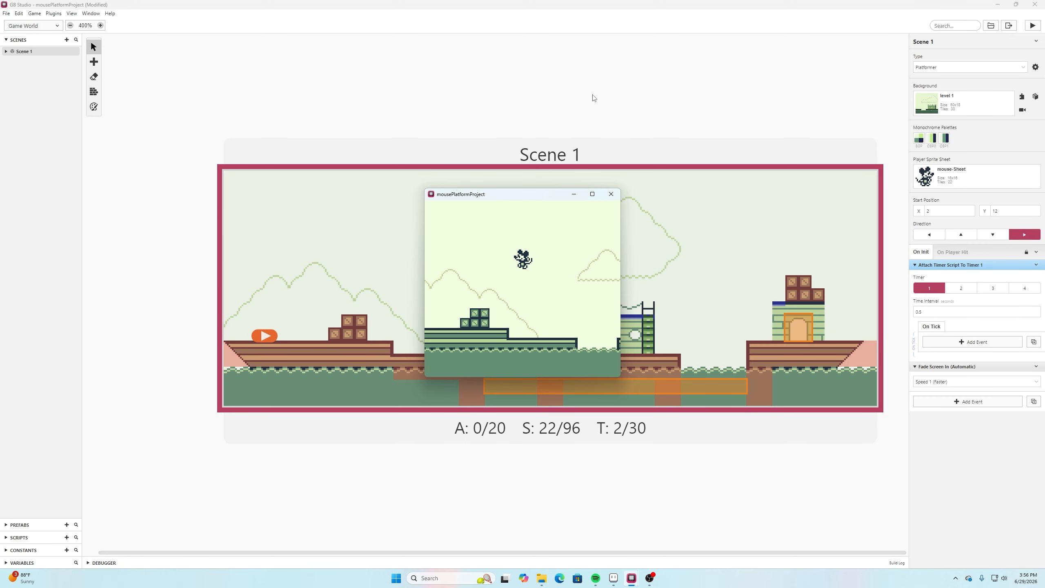
key(Right)
key(z)
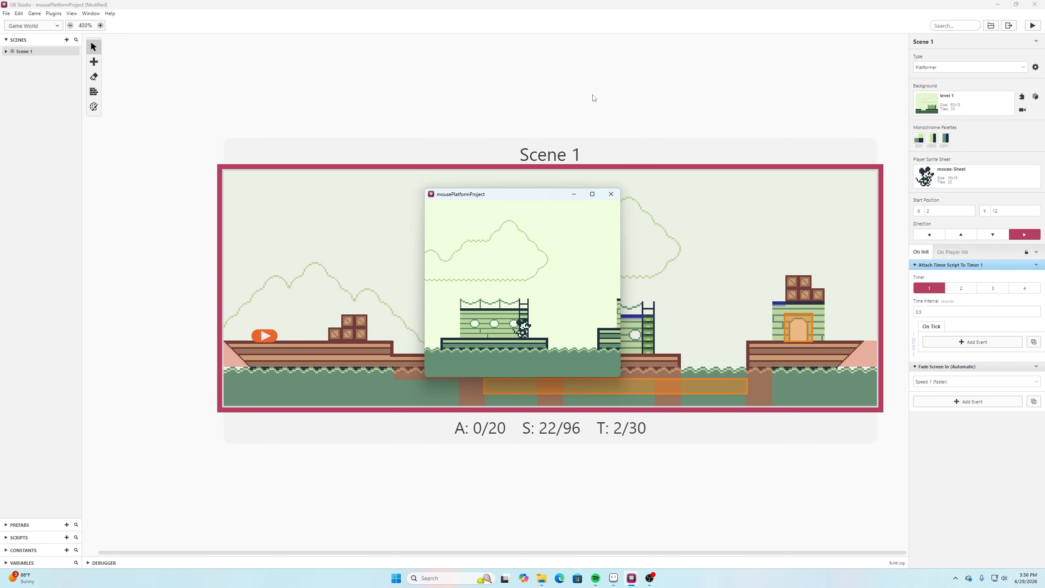
key(Left)
key(z)
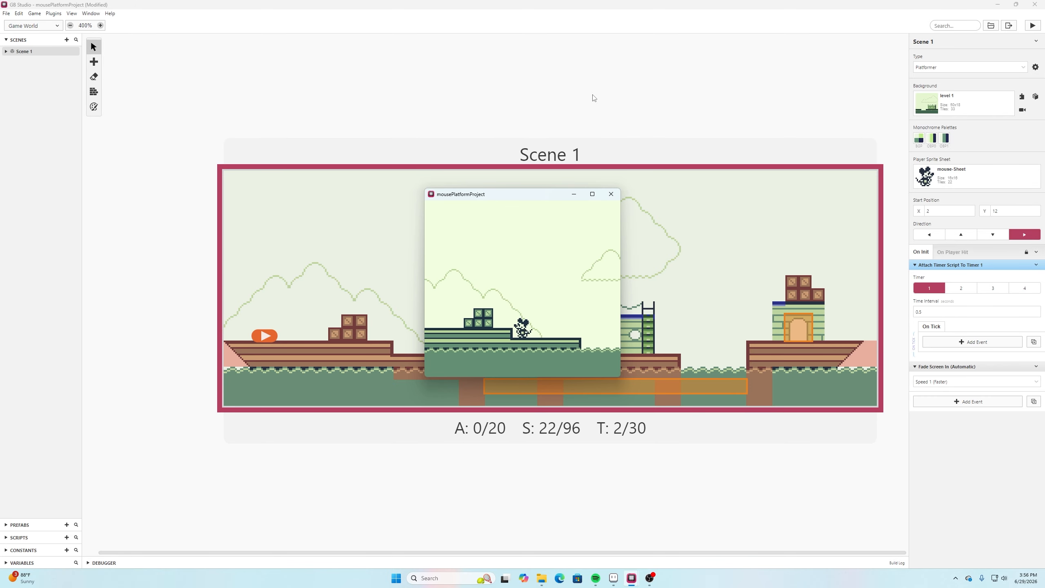
key(Right)
key(z)
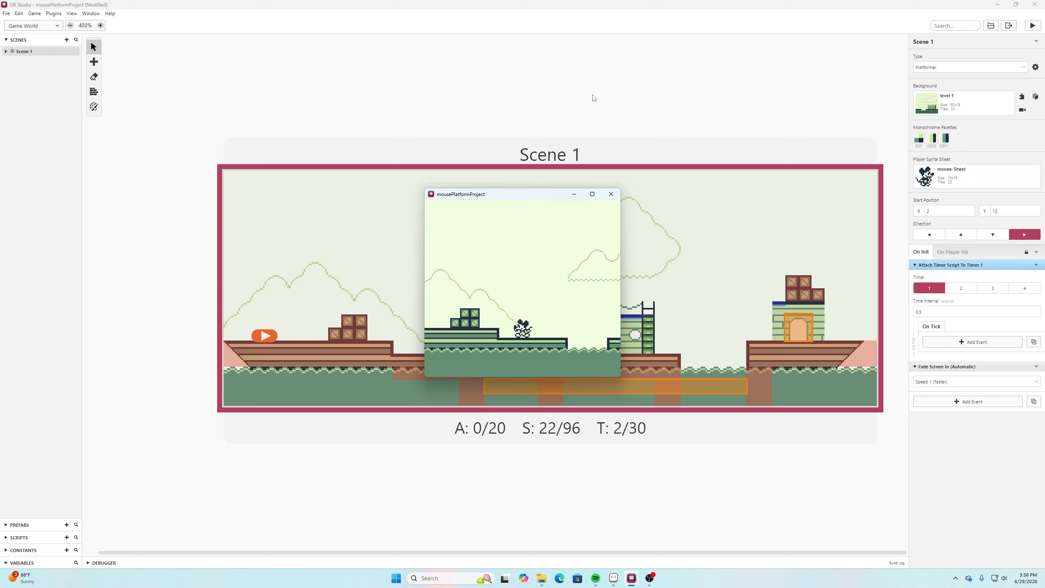